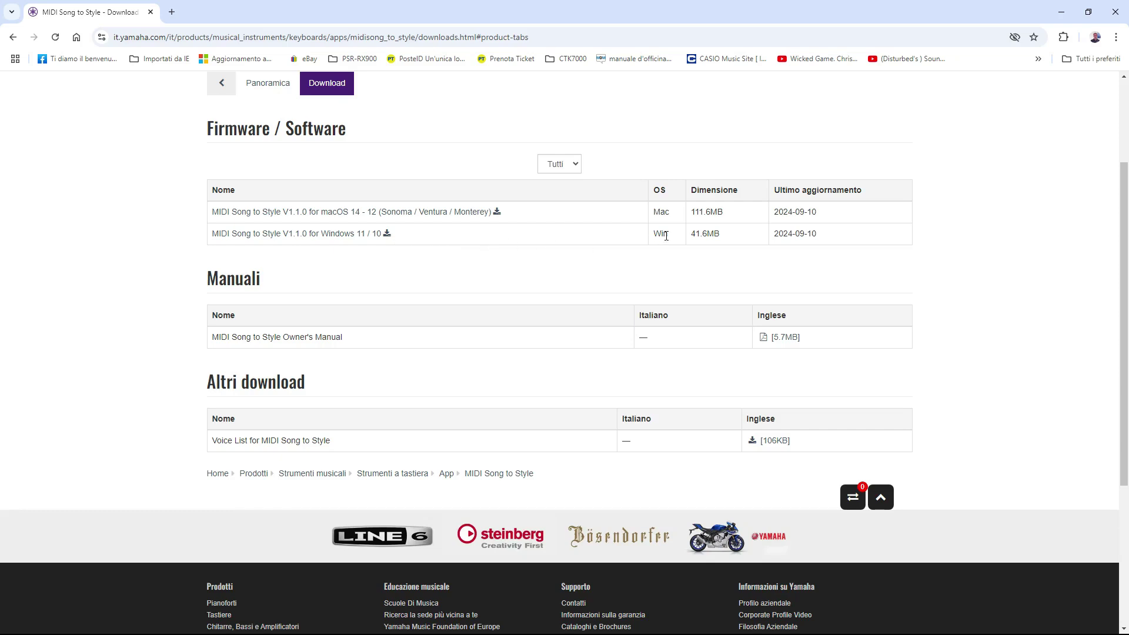
Download MIDI Song to Style V1.1.0 for Windows 11 / 10, accepting the licence agreement and saving Win.zip to the Desktop.
left_click(269, 234)
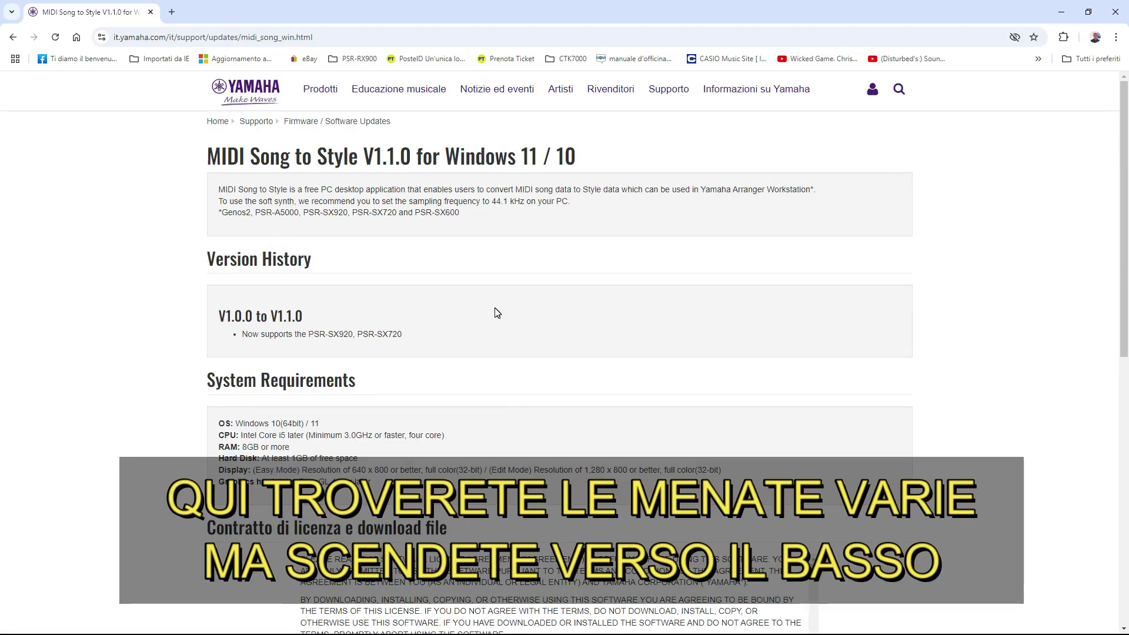
scroll(534, 304, "down", 6)
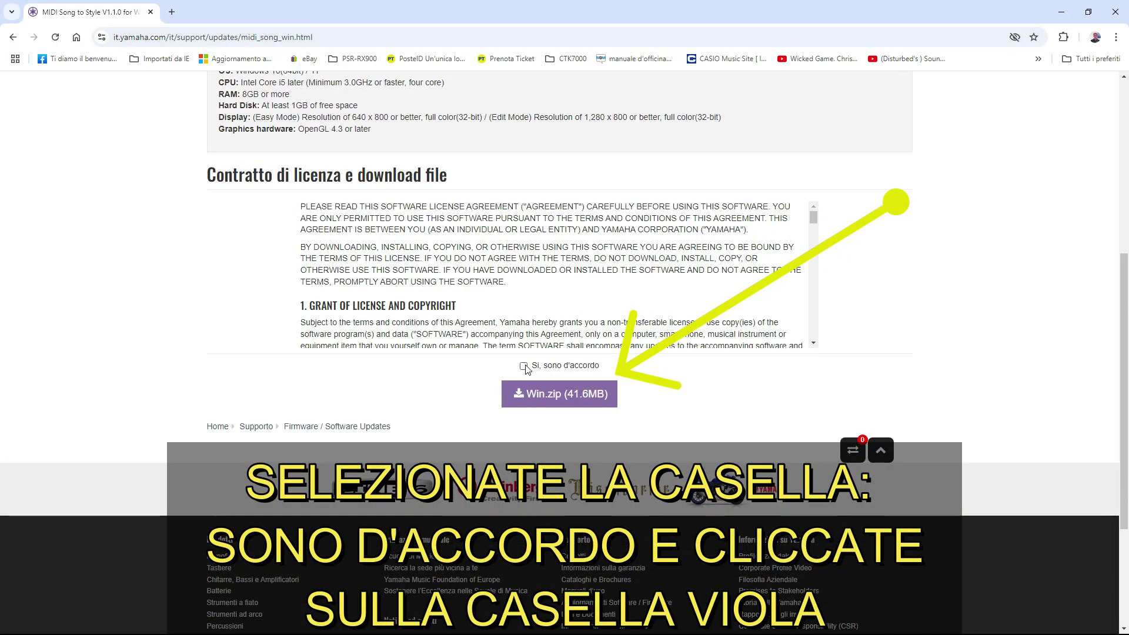
left_click(524, 366)
left_click(561, 399)
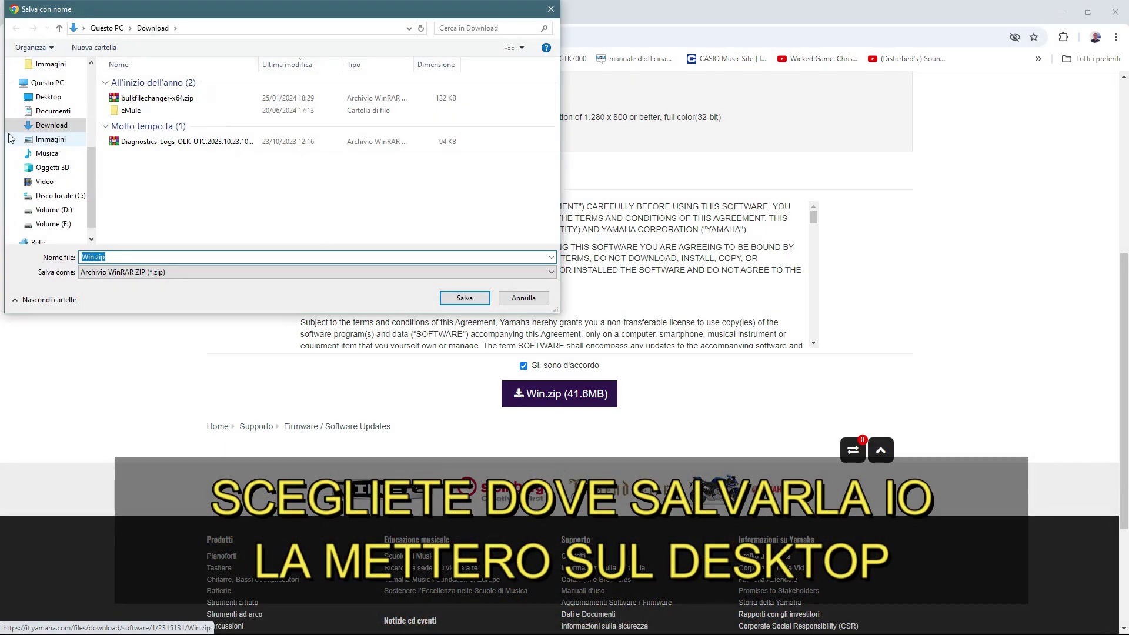
left_click(47, 98)
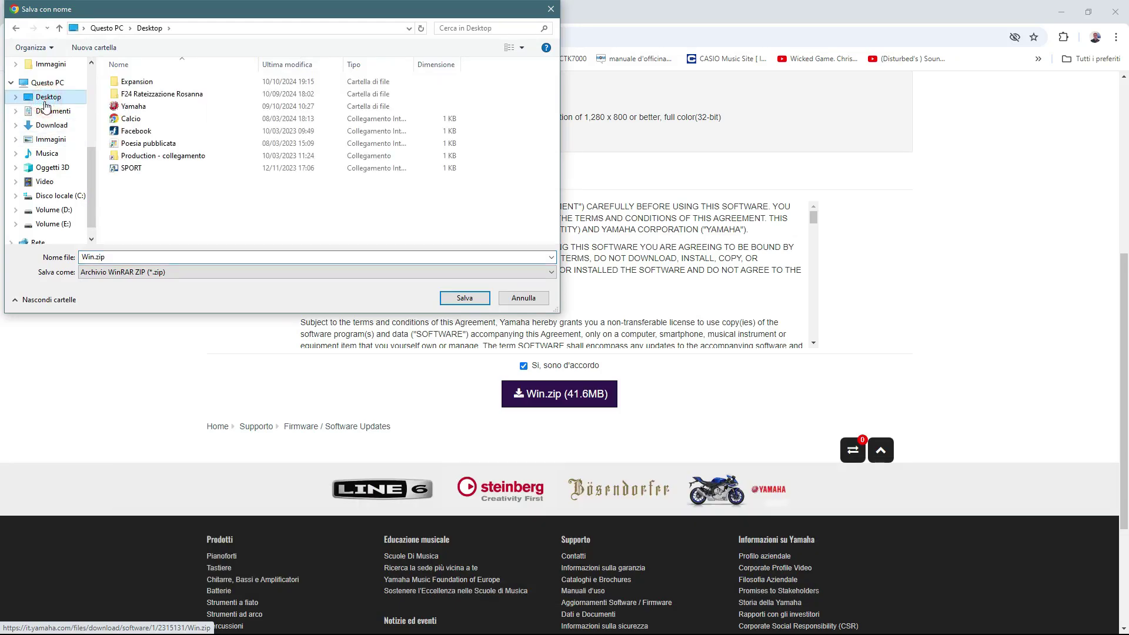
left_click(466, 299)
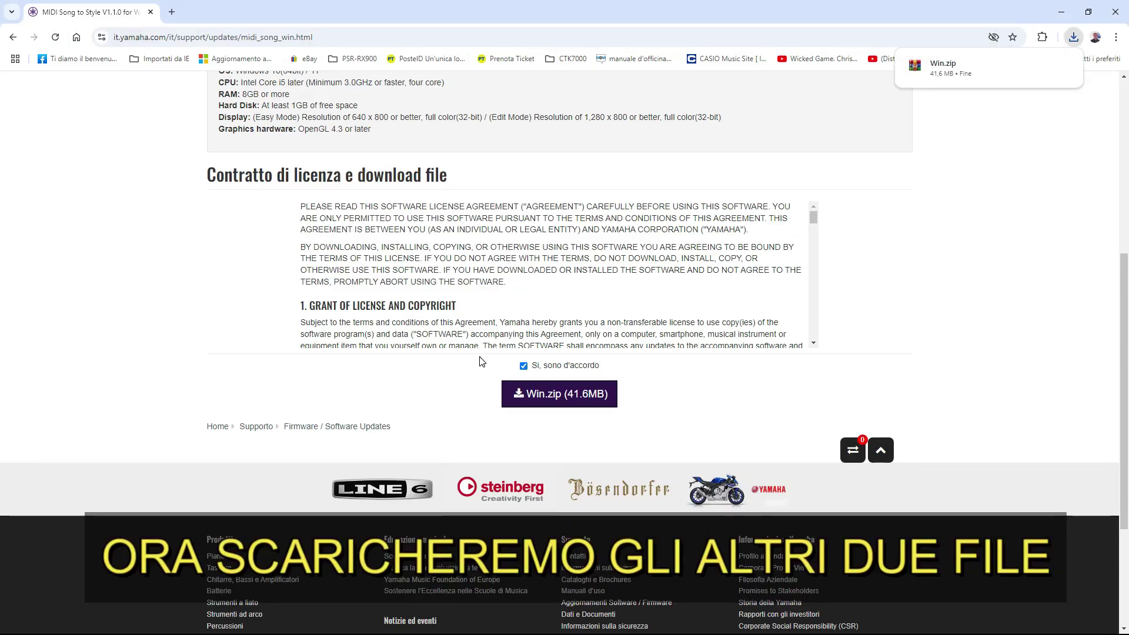
Return to the MIDI Song to Style downloads page and open the English Owner's Manual, reading as far as the Setting Up section.
scroll(481, 361, "up", 6)
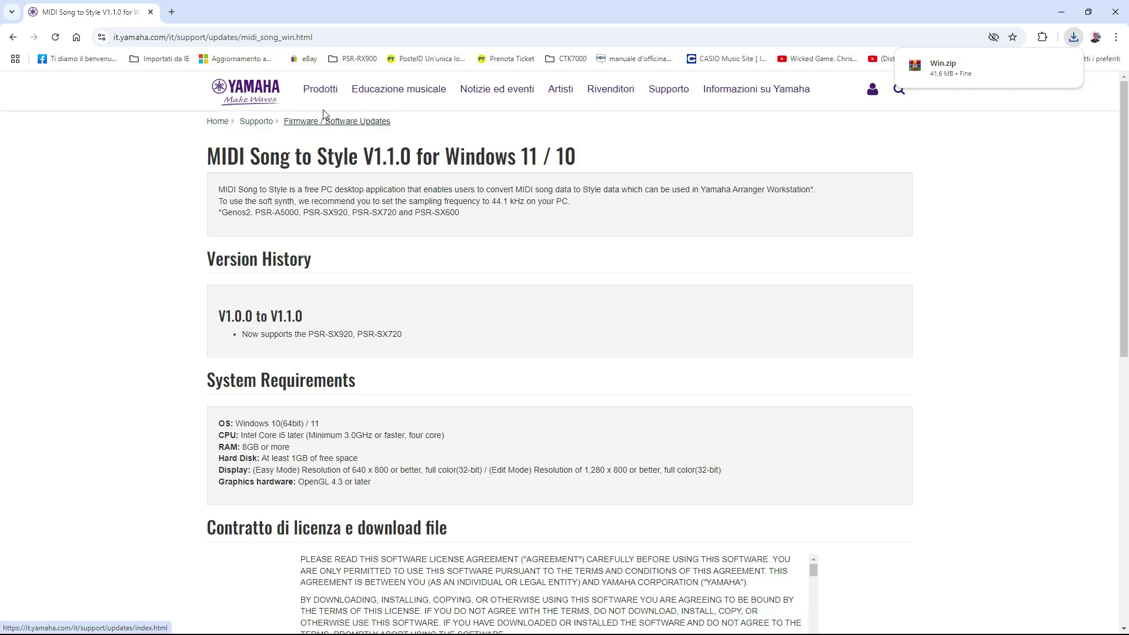
left_click(13, 37)
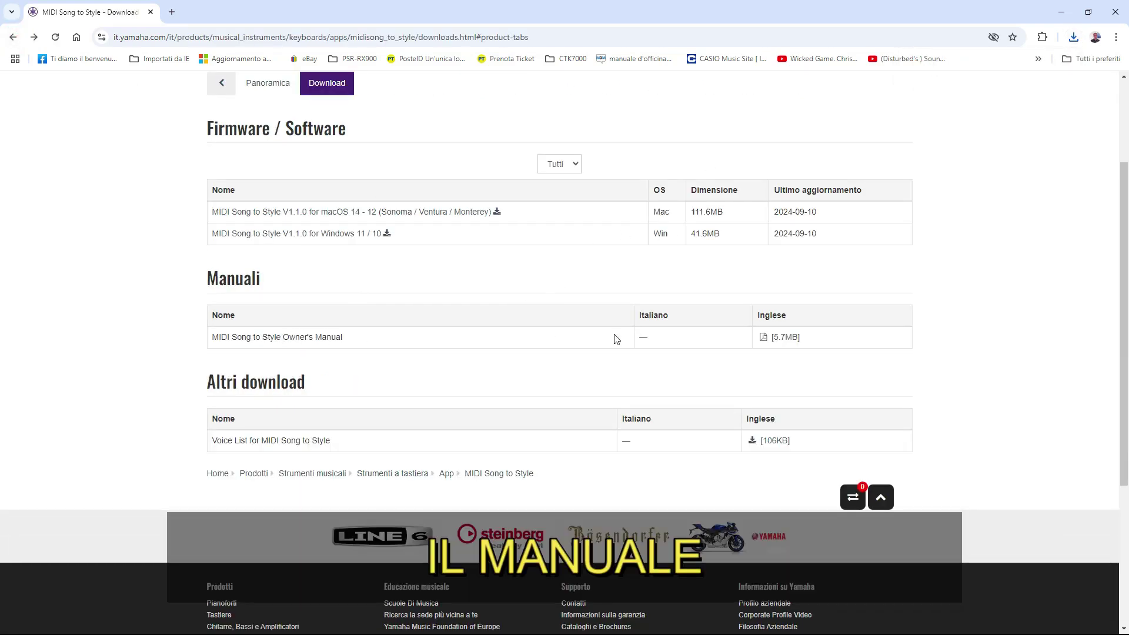
left_click(777, 339)
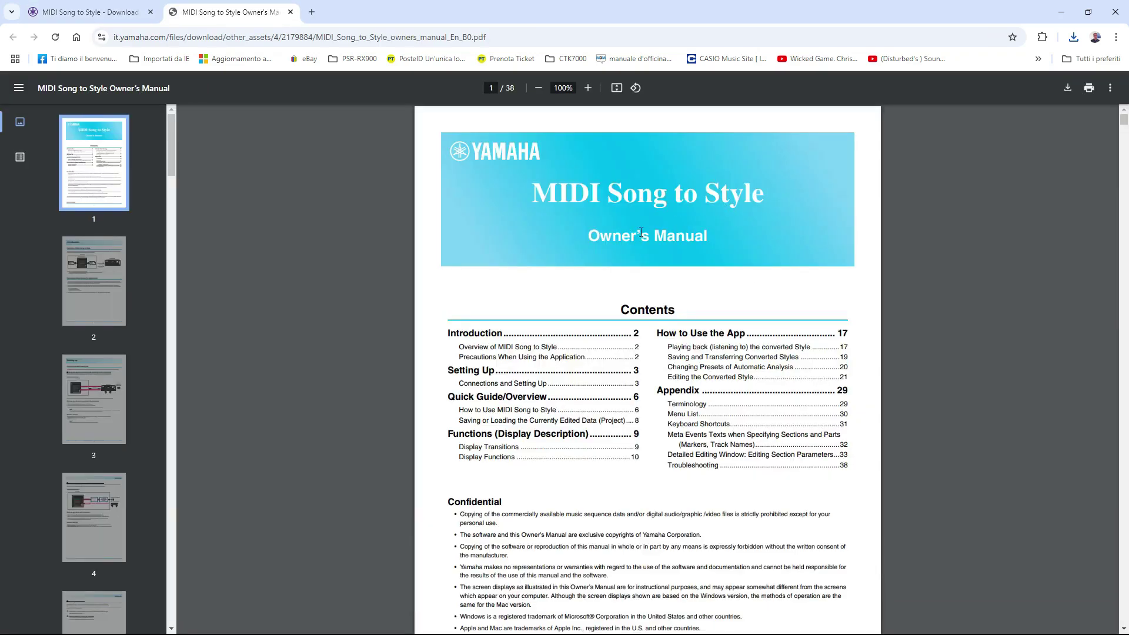
scroll(640, 234, "down", 5)
scroll(641, 234, "down", 12)
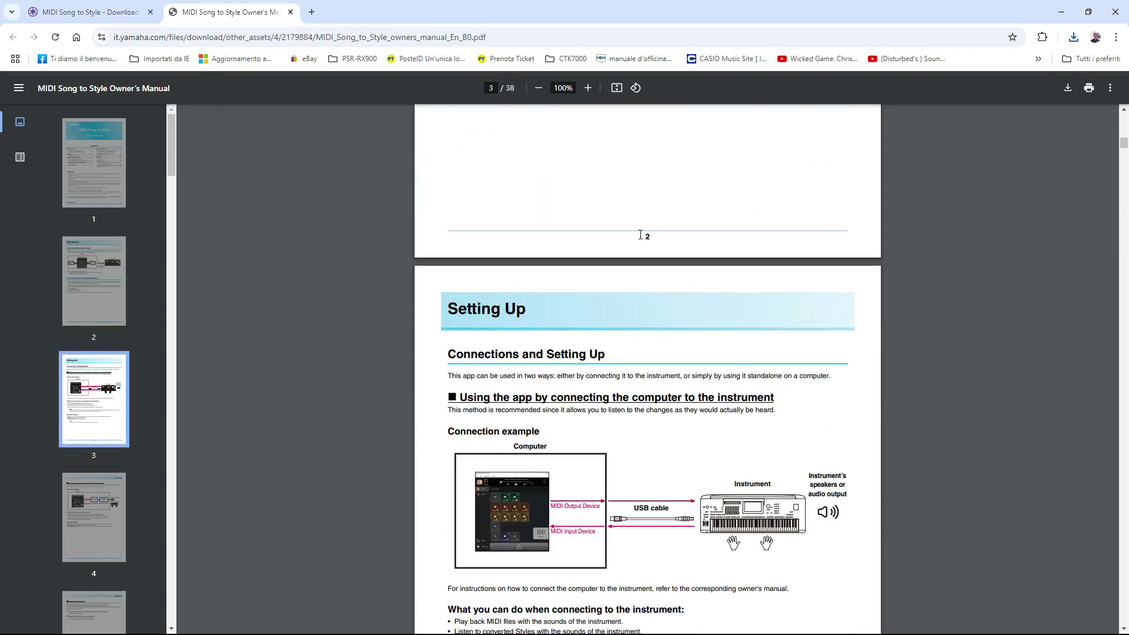
scroll(640, 234, "down", 3)
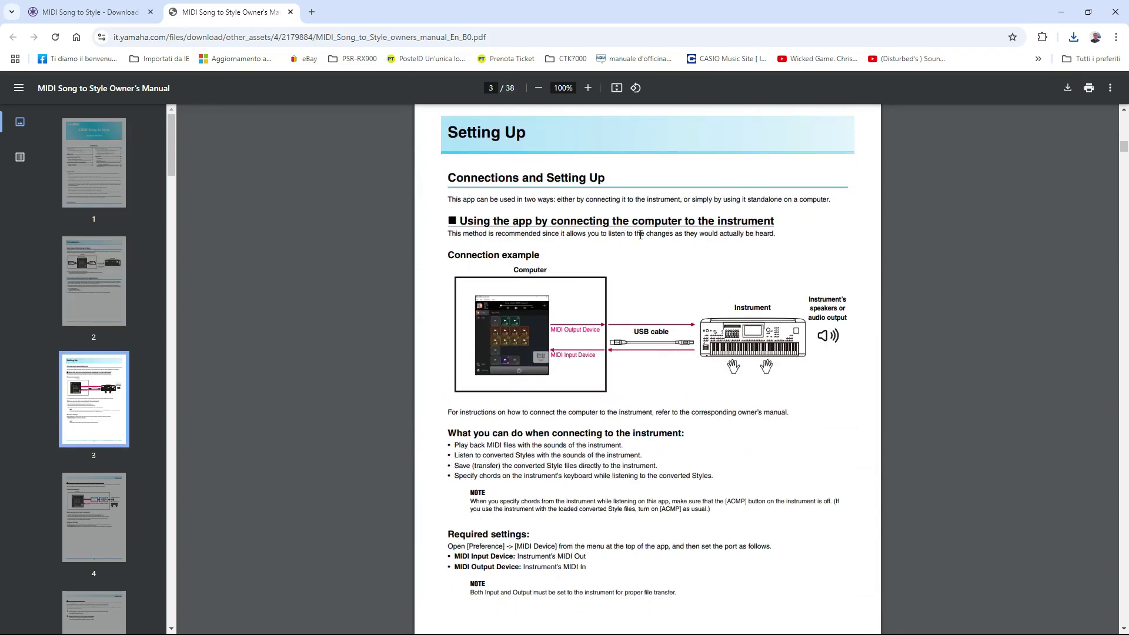
Save the manual as MIDI_Song_to_Style_owners_manual_En_B0.pdf to the Desktop and close the manual.
left_click(1067, 87)
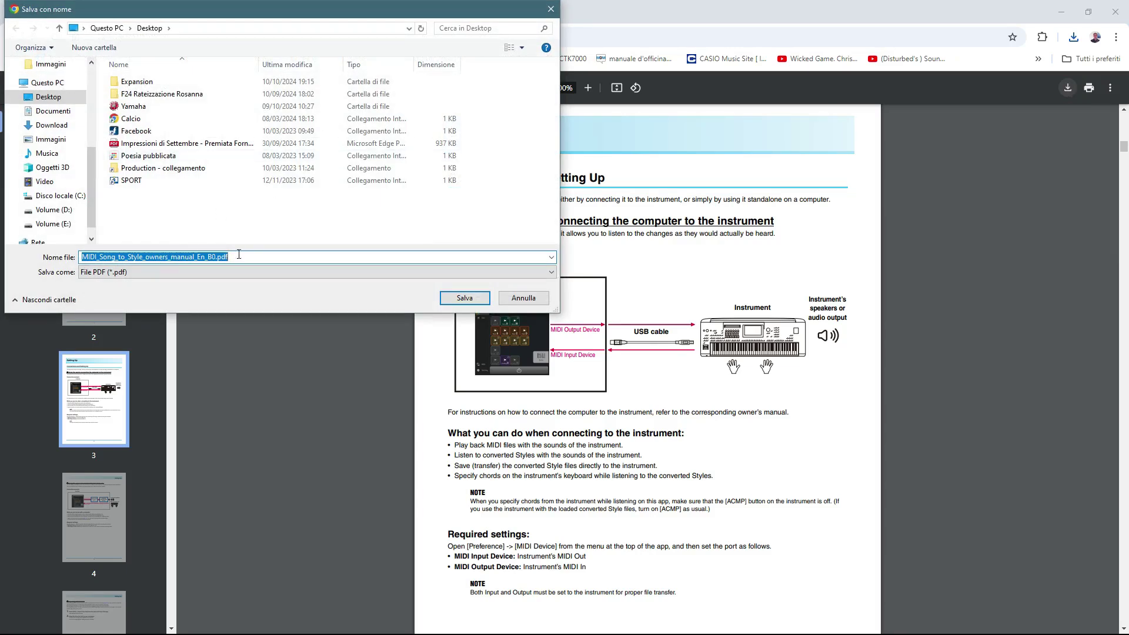
left_click(50, 97)
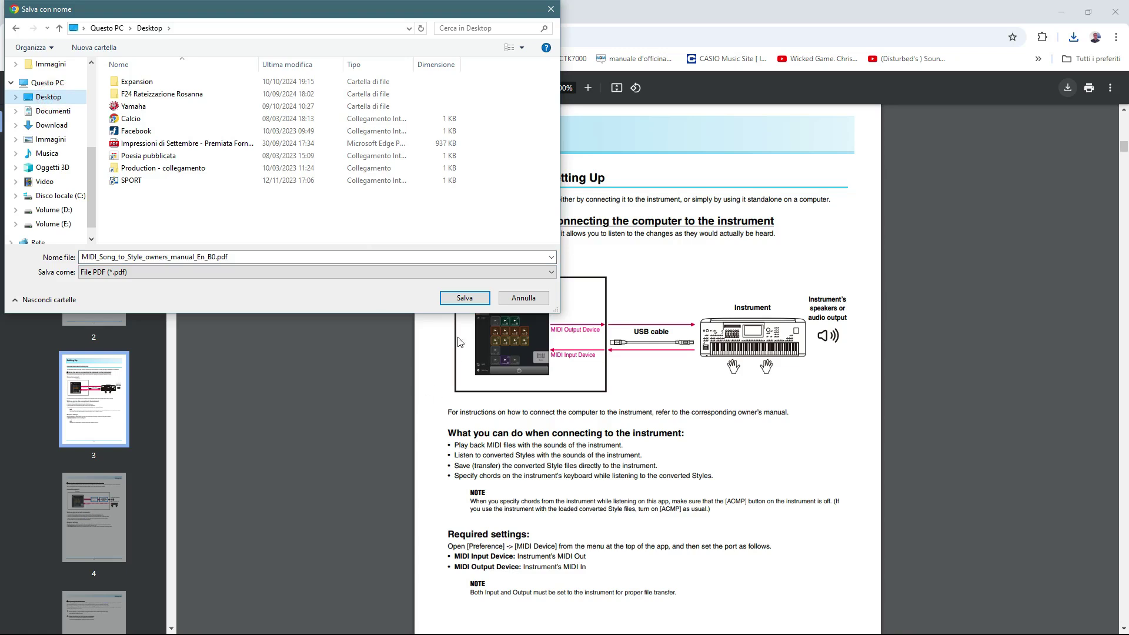
left_click(465, 298)
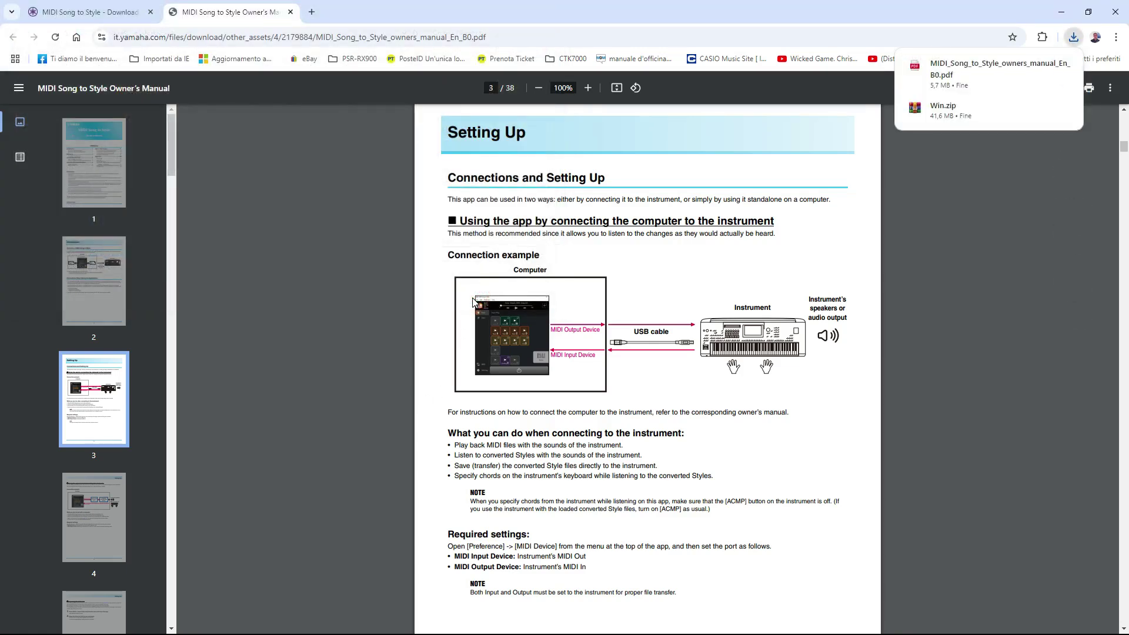
left_click(290, 12)
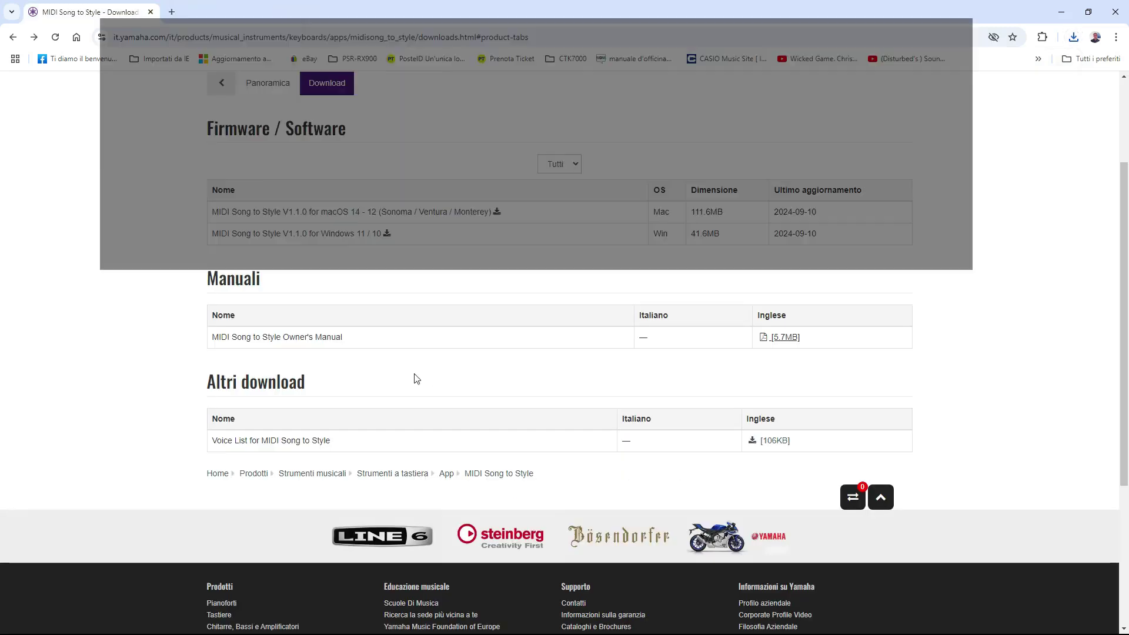
Download the English Voice List for MIDI Song to Style, saving MIDISongtoStyle_VoiceList_V1.01.zip to the Desktop.
scroll(428, 364, "down", 2)
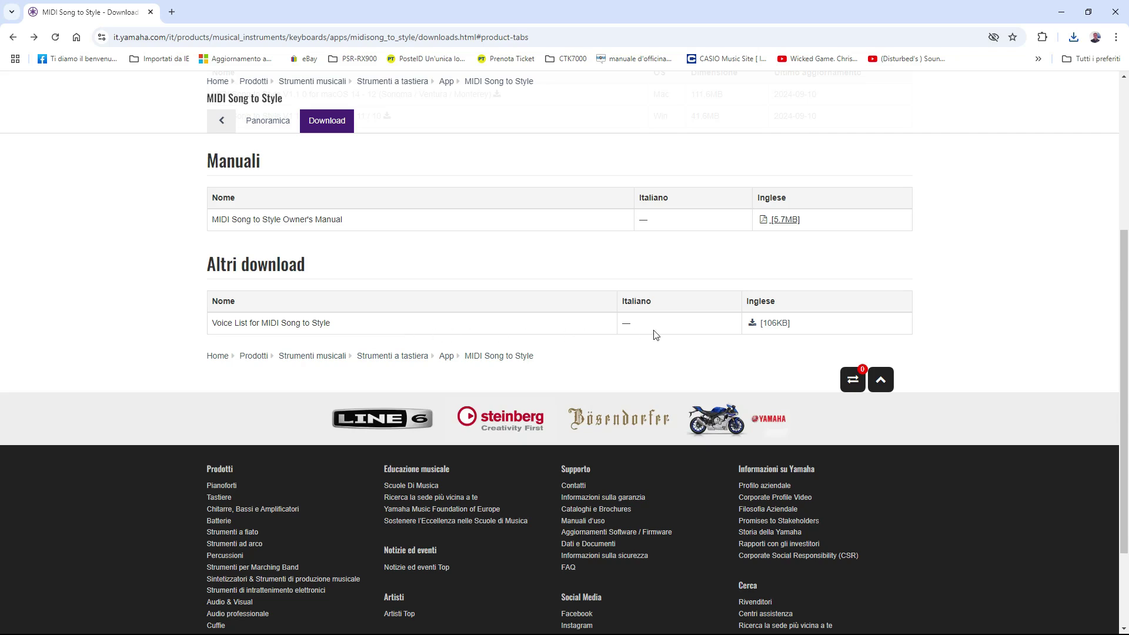
left_click(784, 327)
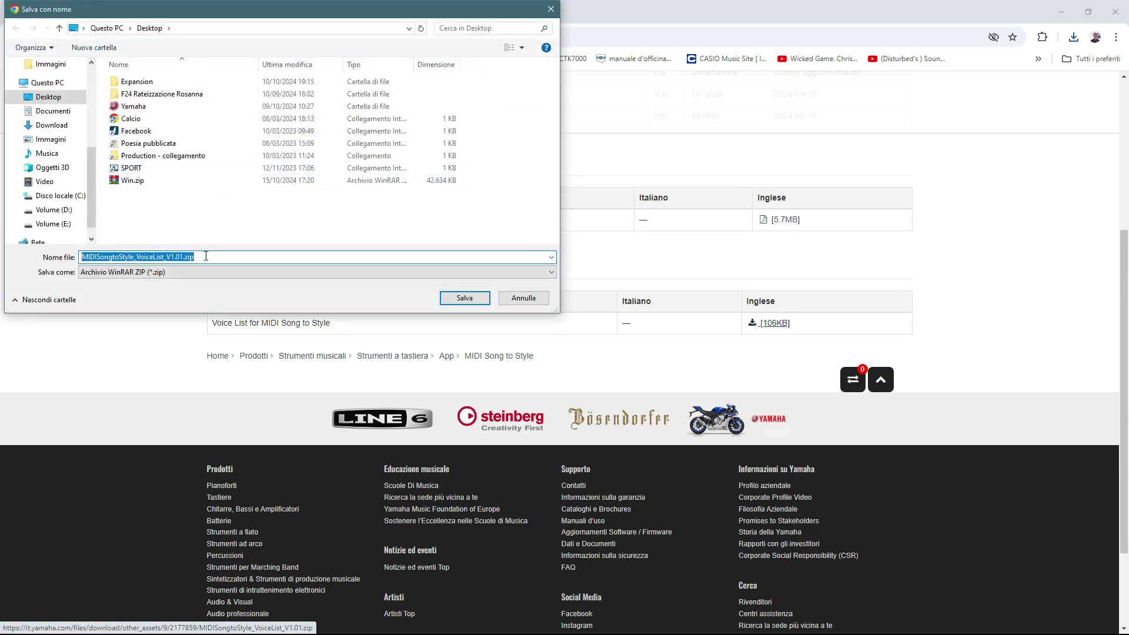
left_click(50, 98)
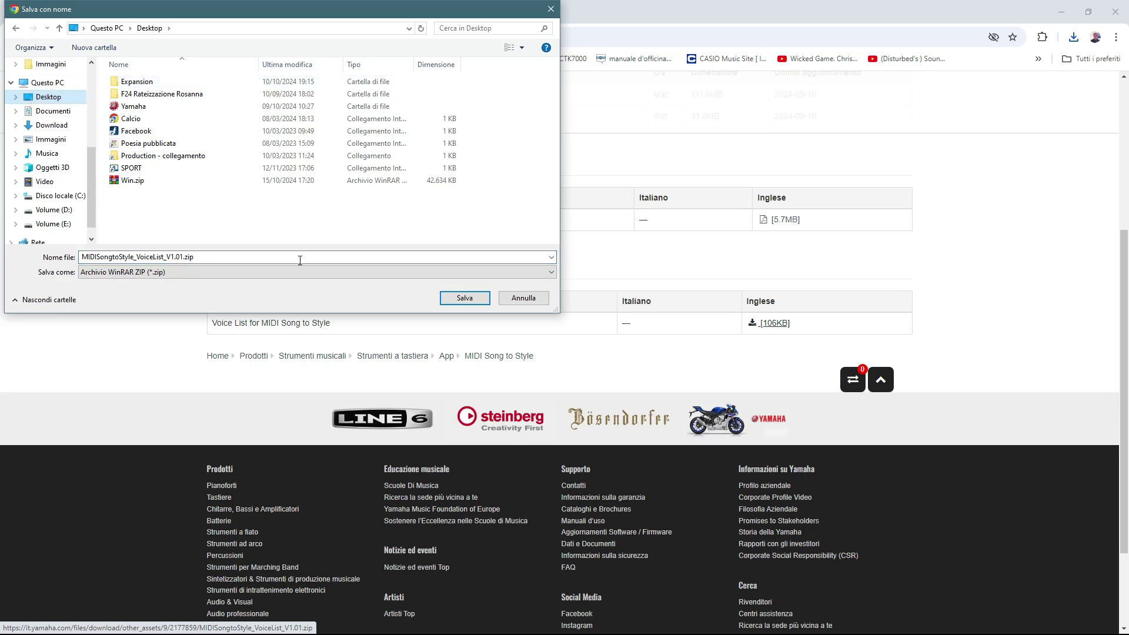
left_click(464, 298)
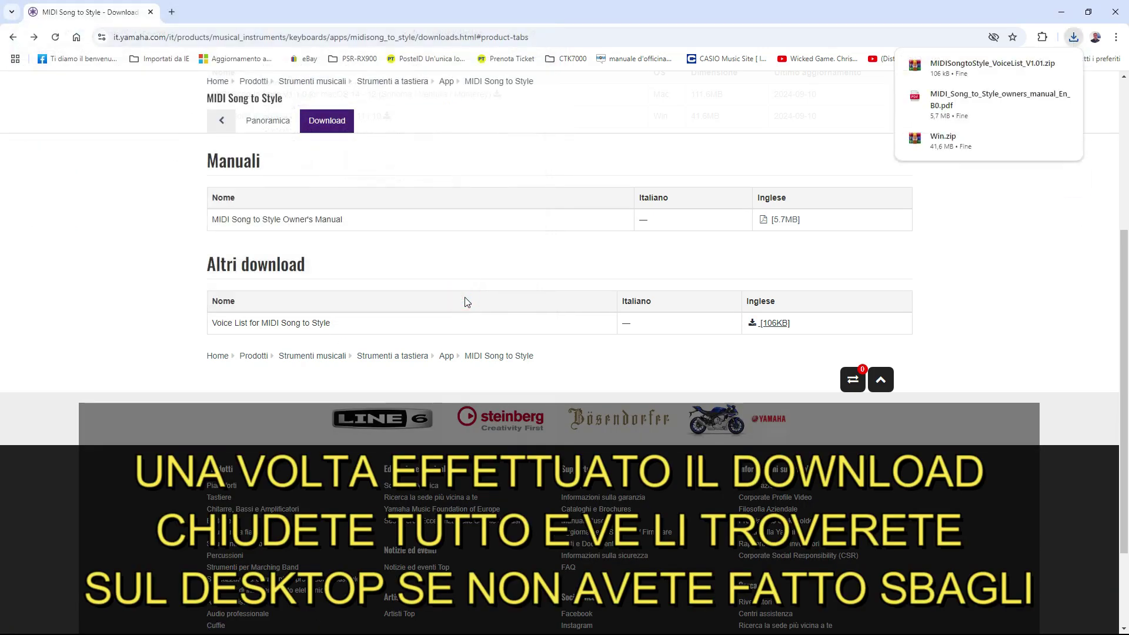
Open Win.zip from the desktop, dismiss the WinRAR trial notice and run setup MIDI Song to Style.exe from the Win folder.
mouse_move(1028, 94)
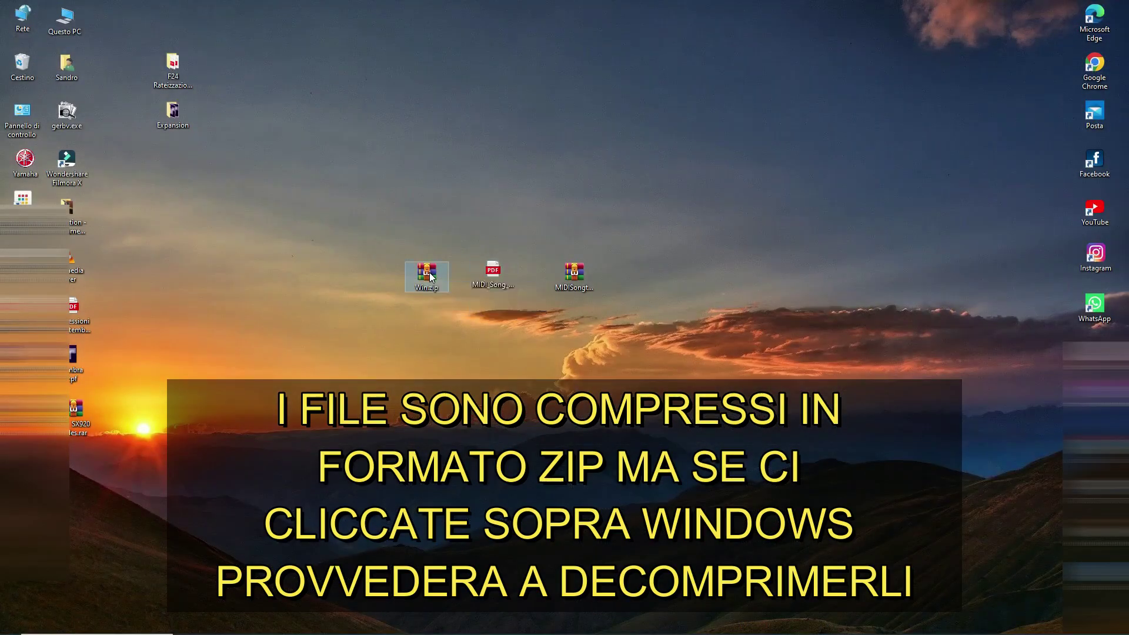
double_click(429, 275)
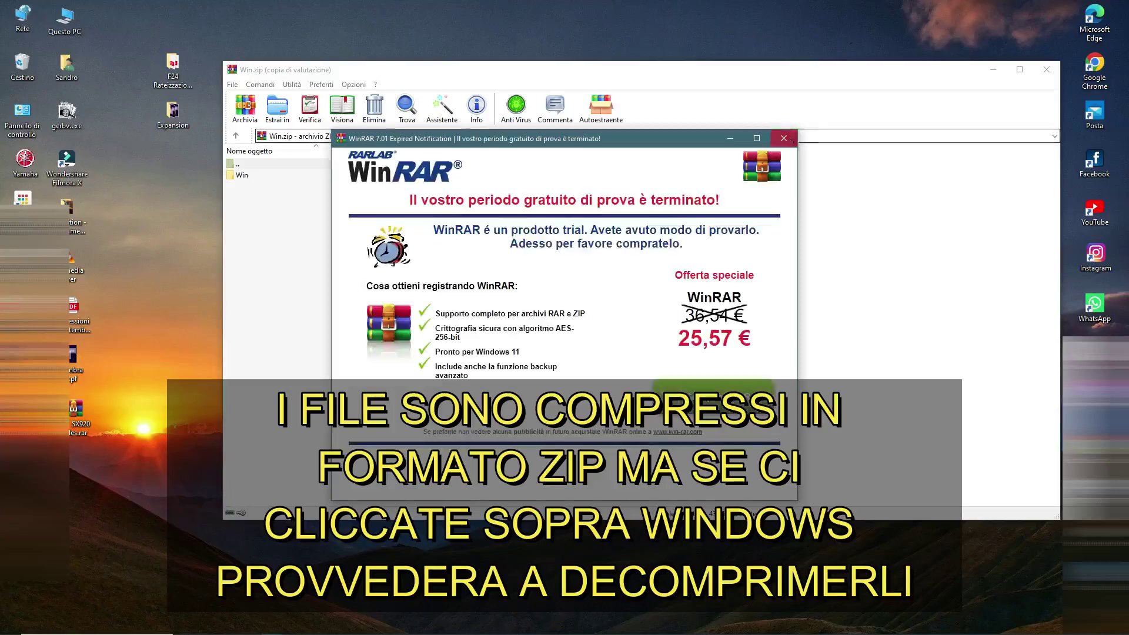
left_click(784, 139)
double_click(231, 178)
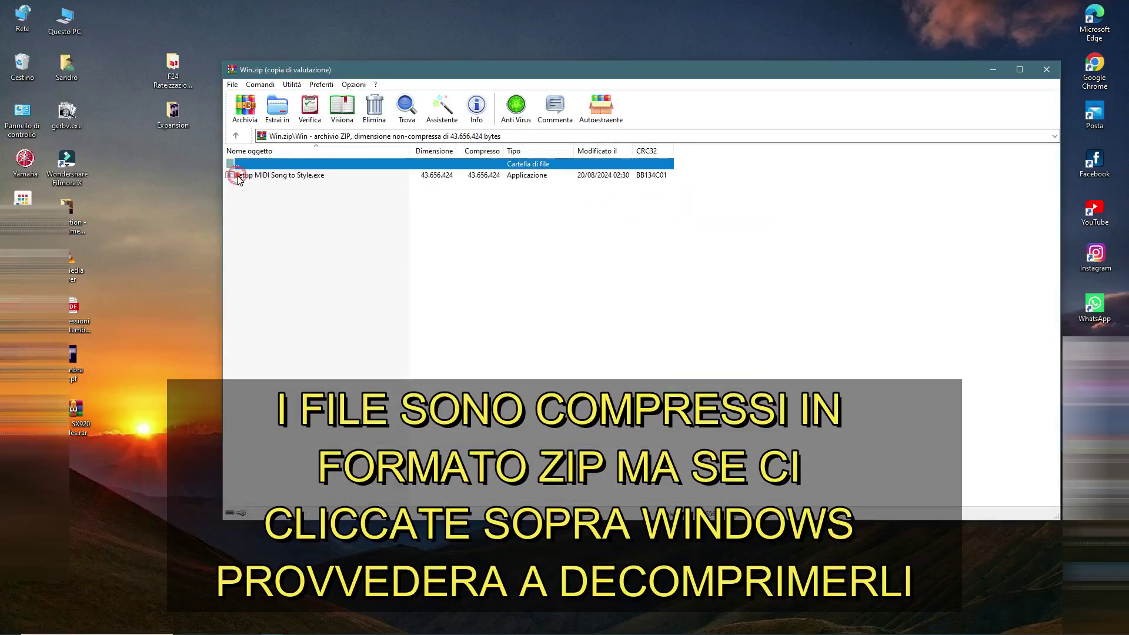
double_click(276, 178)
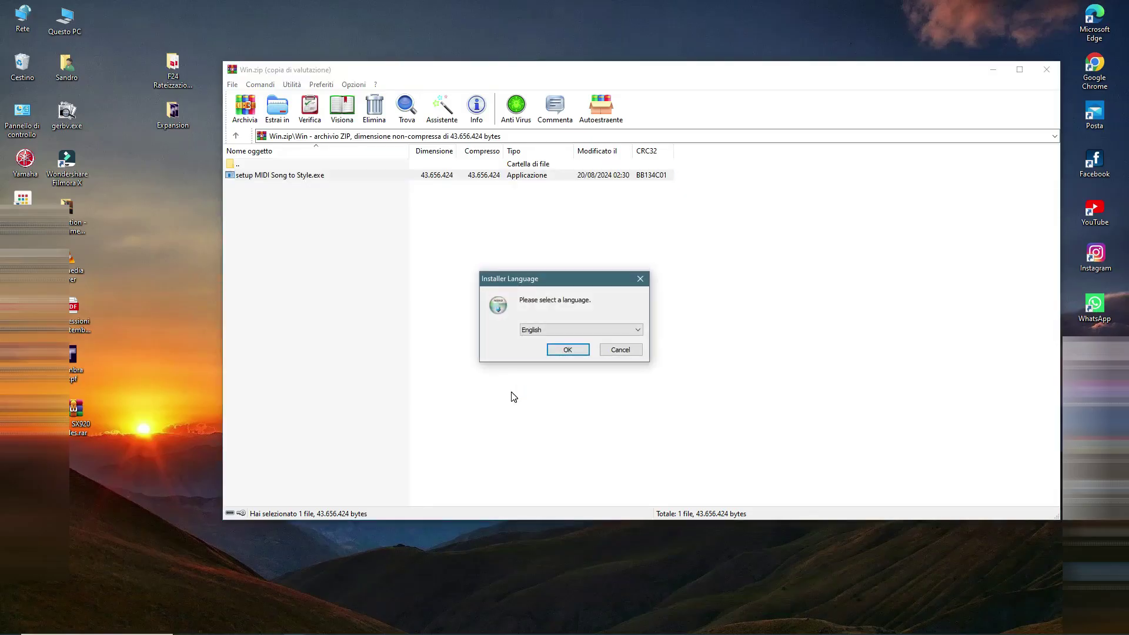
Choose English as the installer language and proceed past the welcome page to the install location.
left_click(638, 329)
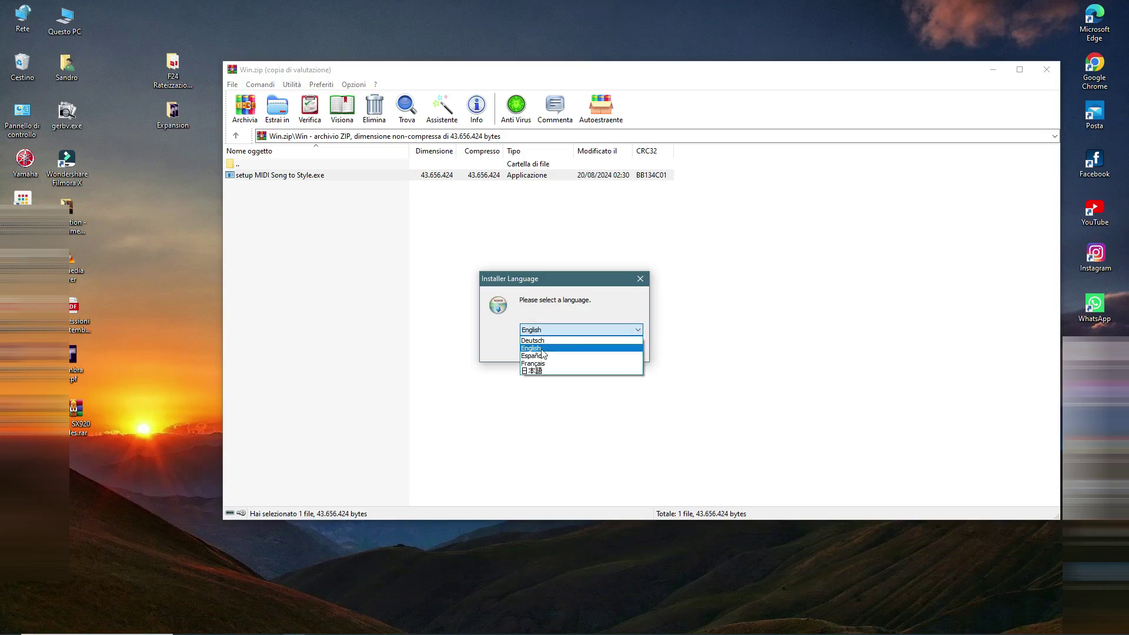
left_click(535, 349)
left_click(568, 351)
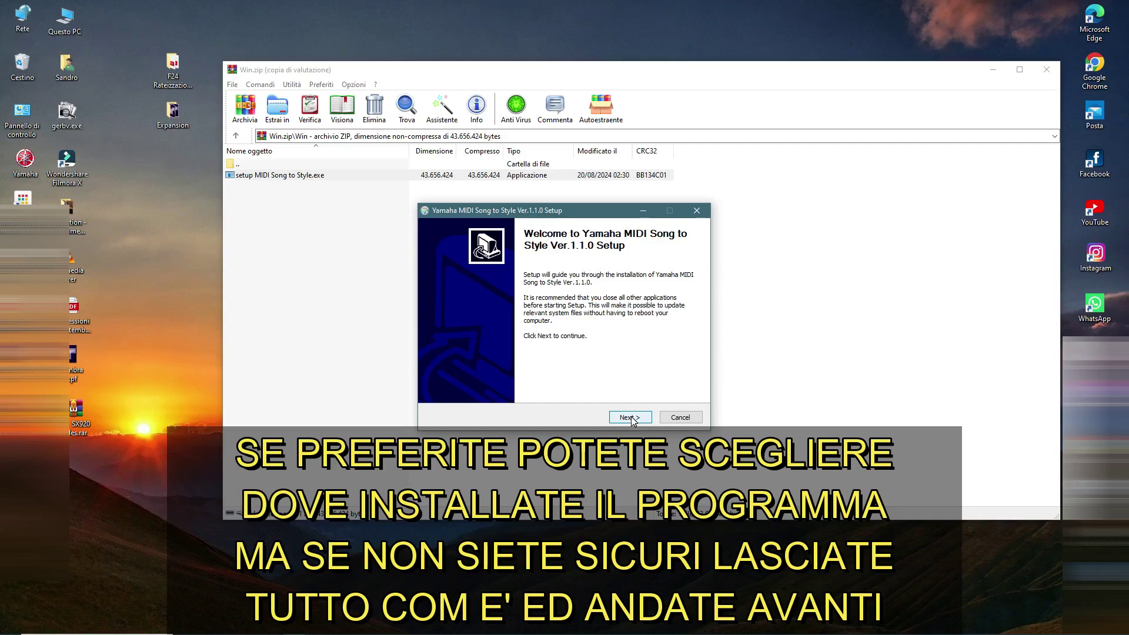
left_click(630, 418)
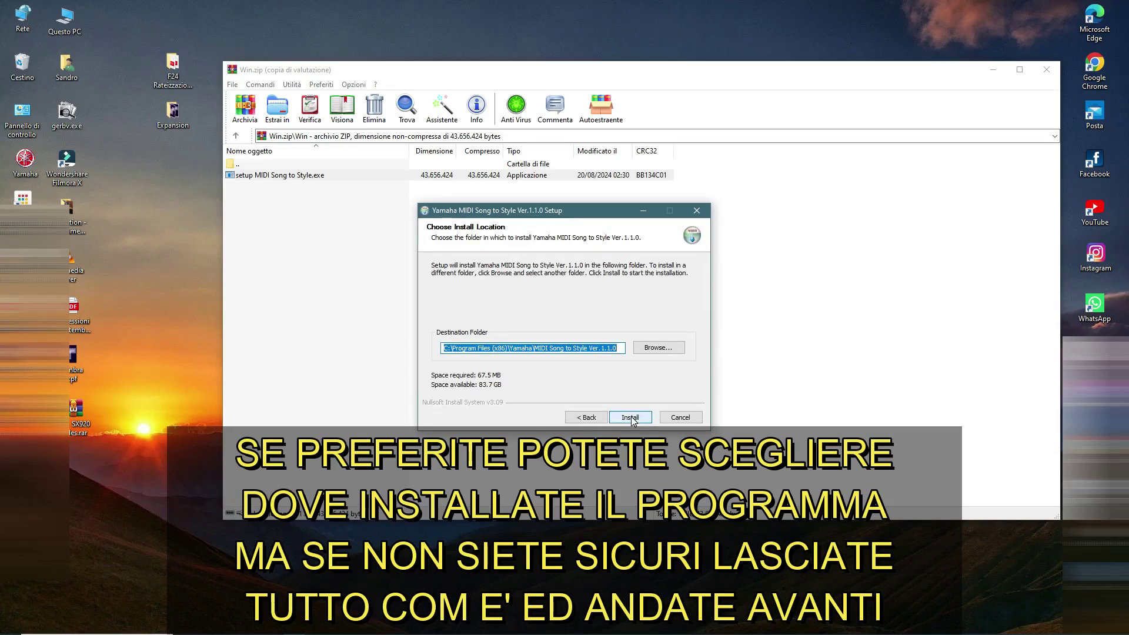
Set the installation destination to the Programmi folder on Volume (D:).
left_click(659, 349)
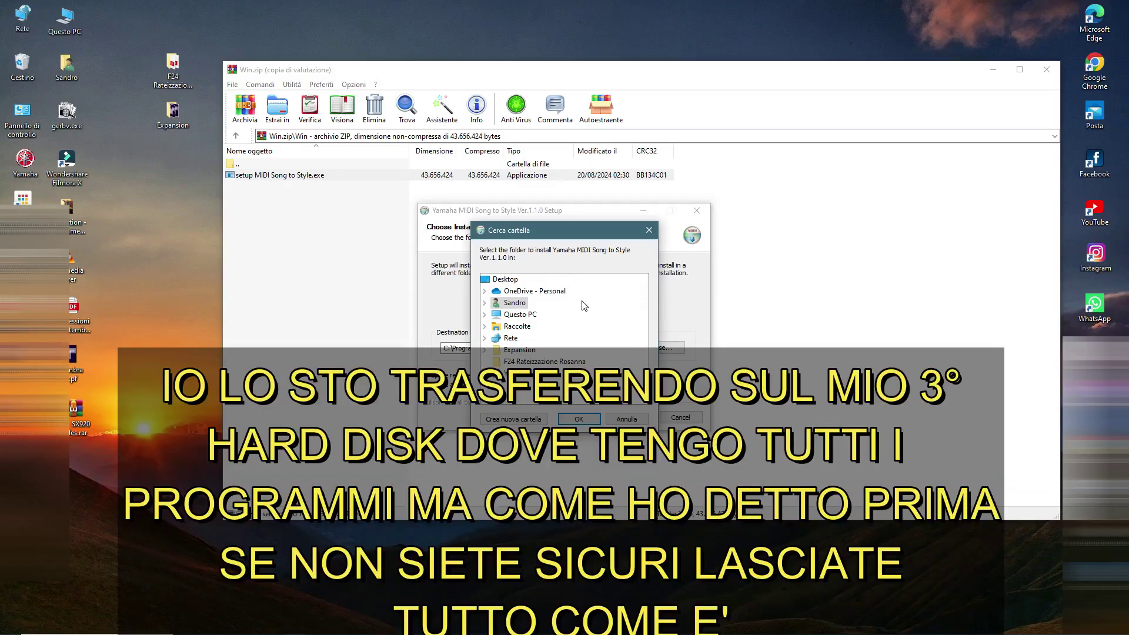
double_click(520, 314)
scroll(581, 294, "down", 1)
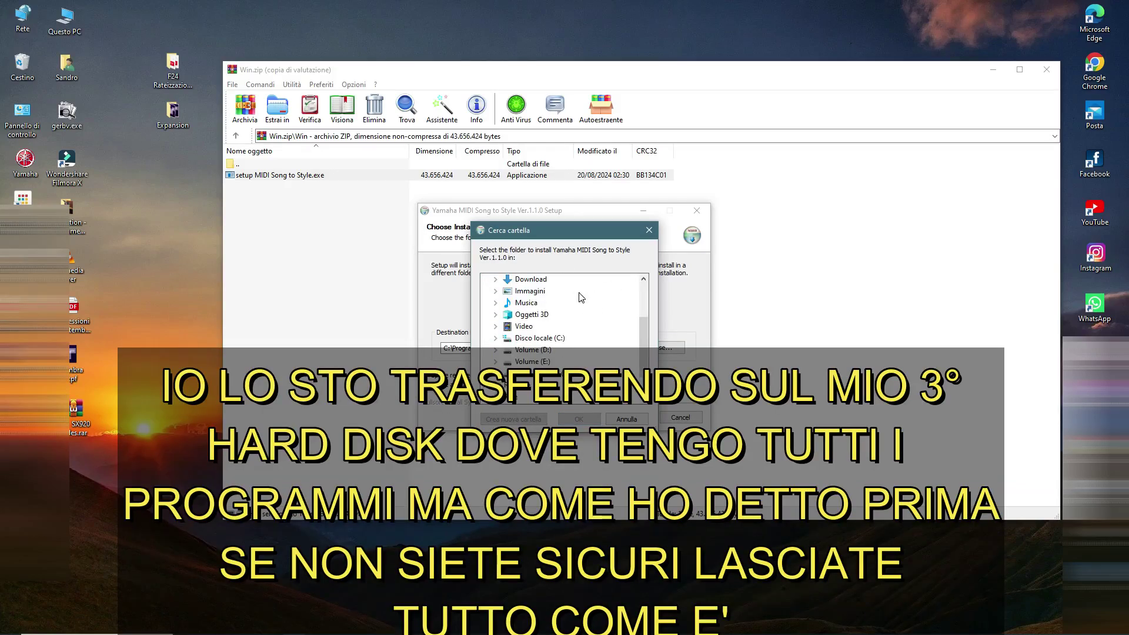
double_click(533, 350)
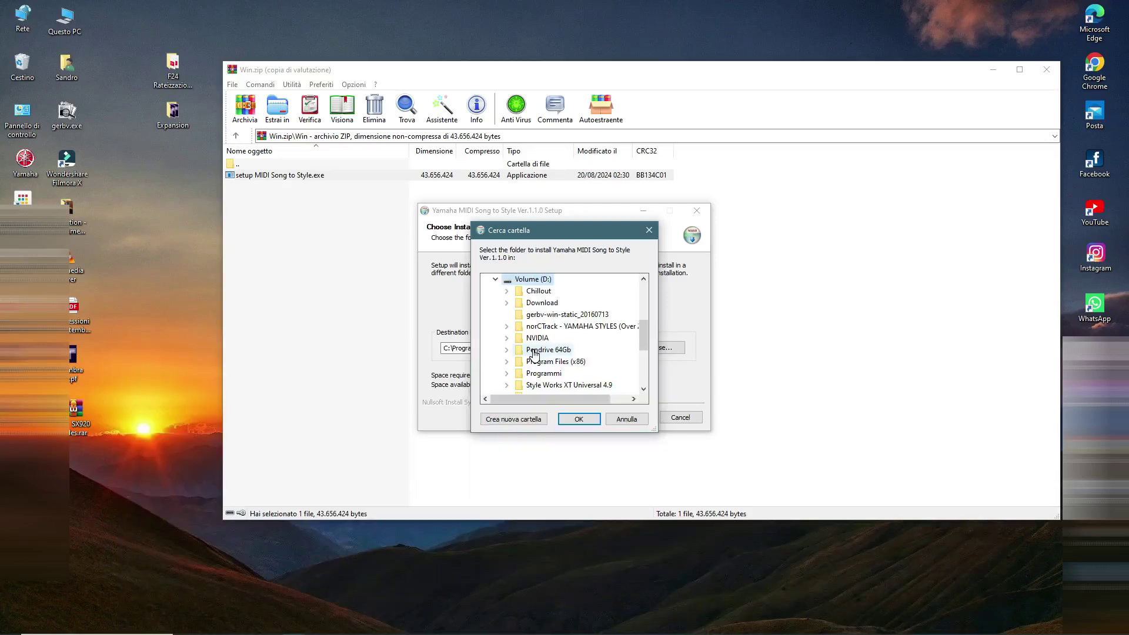
scroll(612, 310, "down", 1)
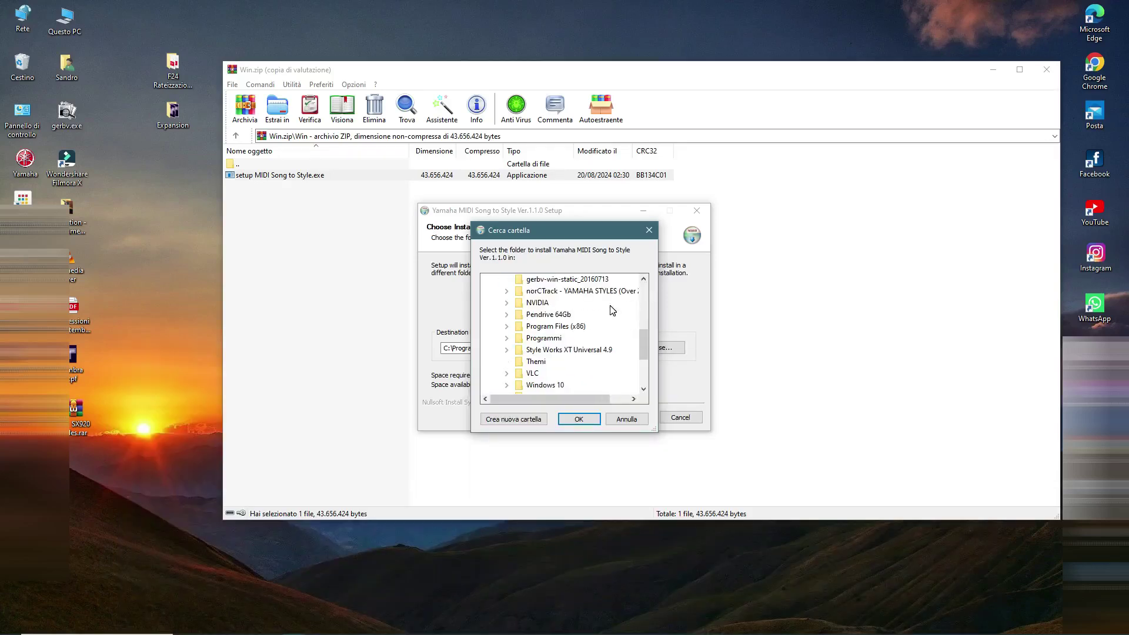
double_click(545, 340)
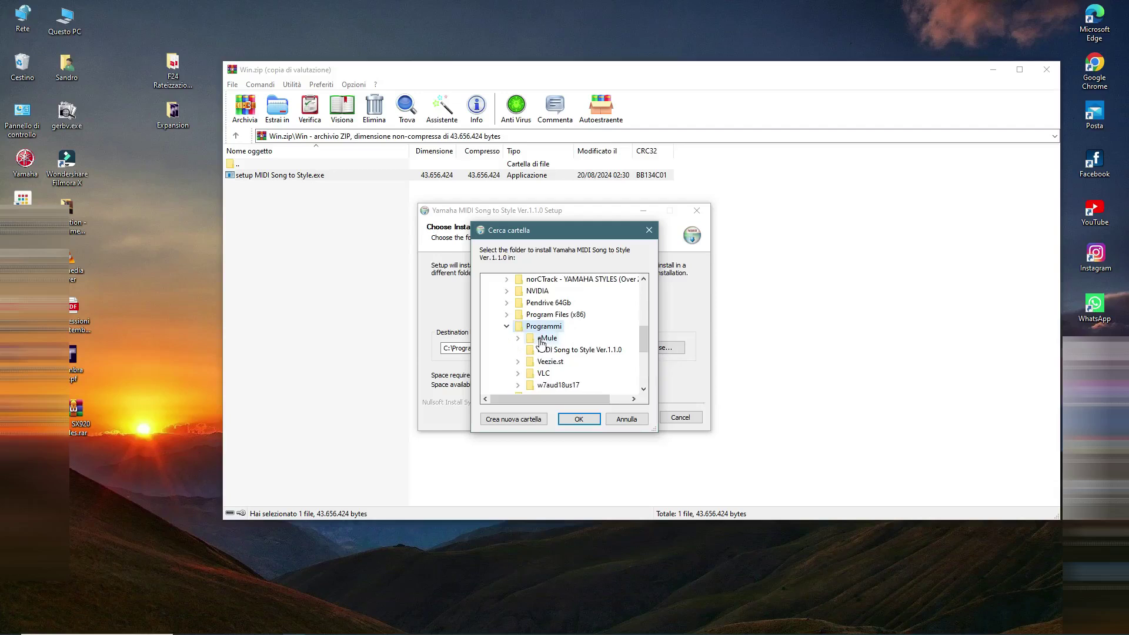
left_click(579, 419)
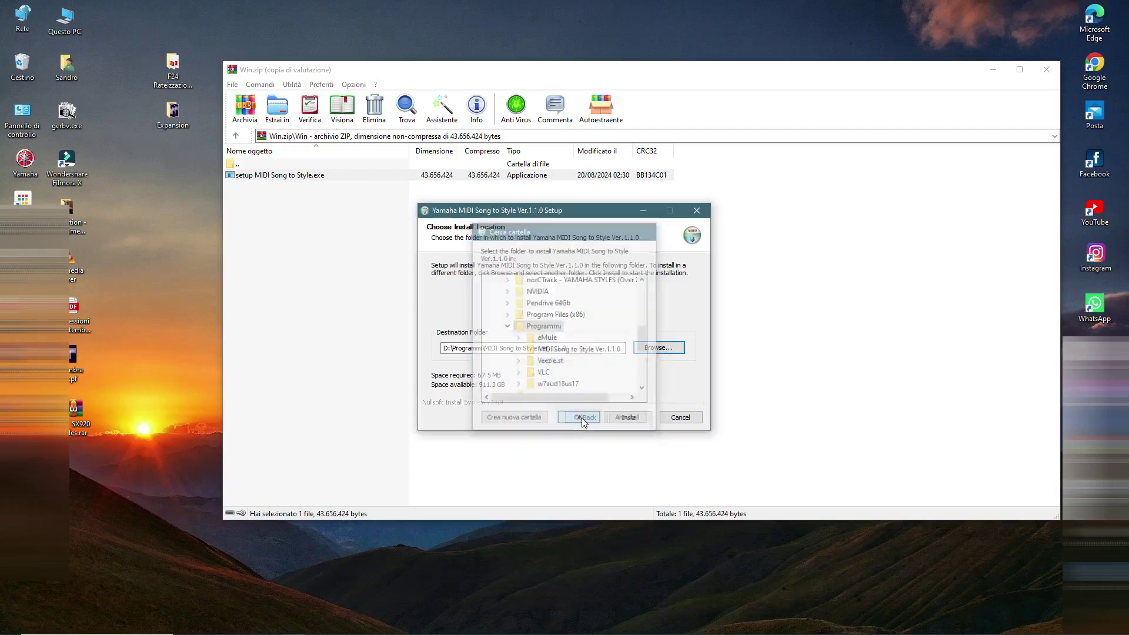
Install the program, finish the setup, close the Win.zip archive and select the MIDI Song to Style shortcut on the desktop.
left_click(630, 419)
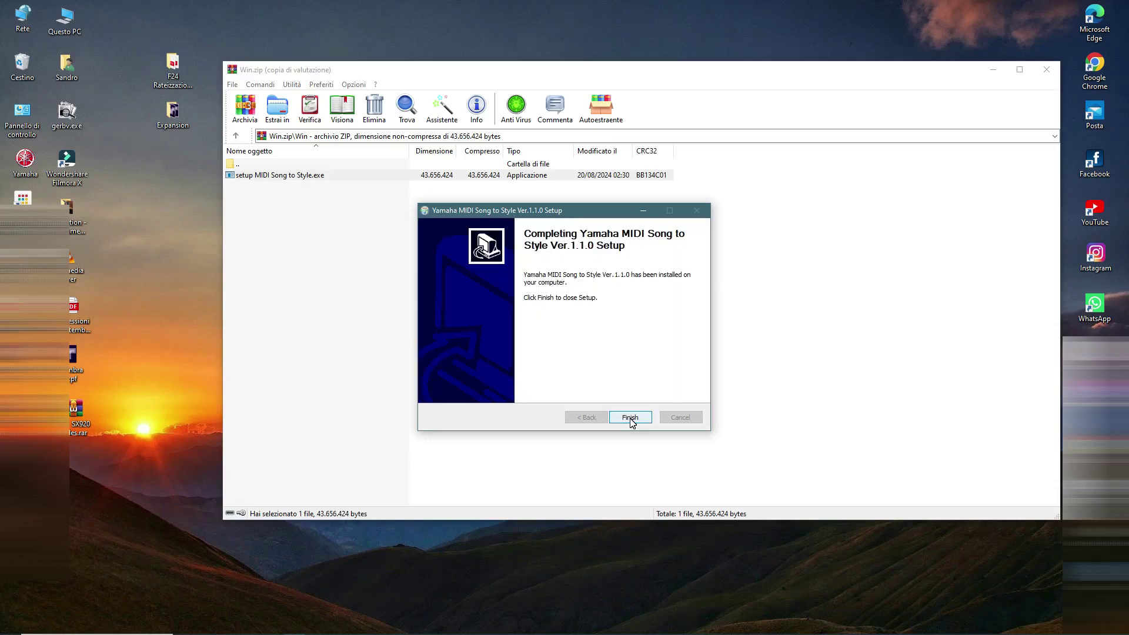
left_click(629, 418)
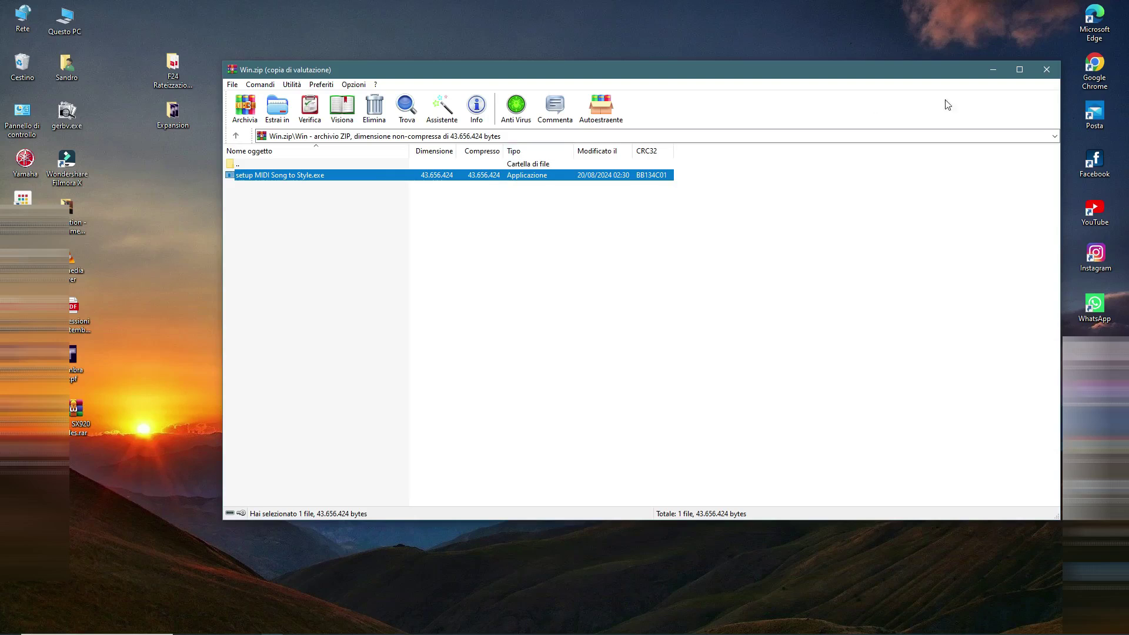
left_click(1046, 70)
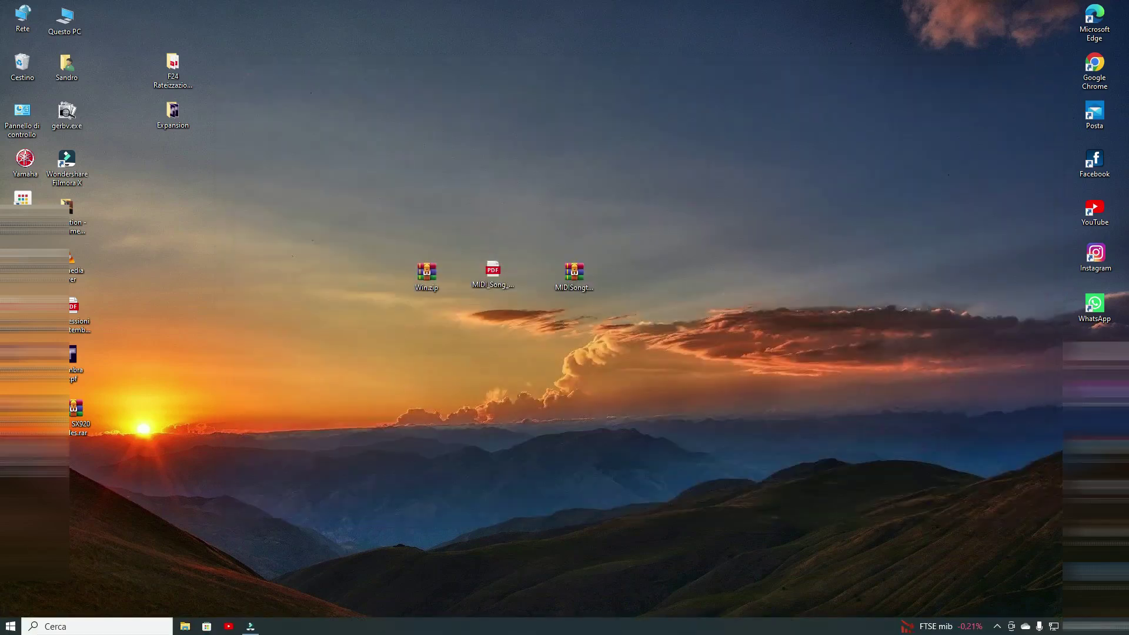
left_click(482, 160)
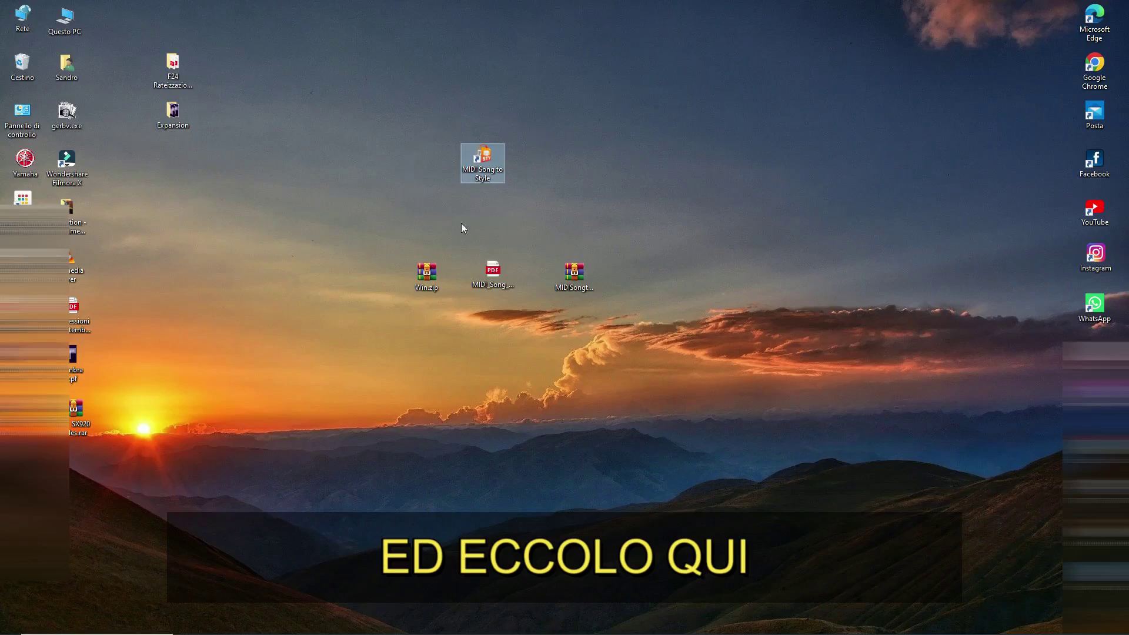
Extract MIDISongtoStyle_VoiceList_V1.01.zip on the desktop into its own folder and place that folder beside the archive.
left_click(581, 276)
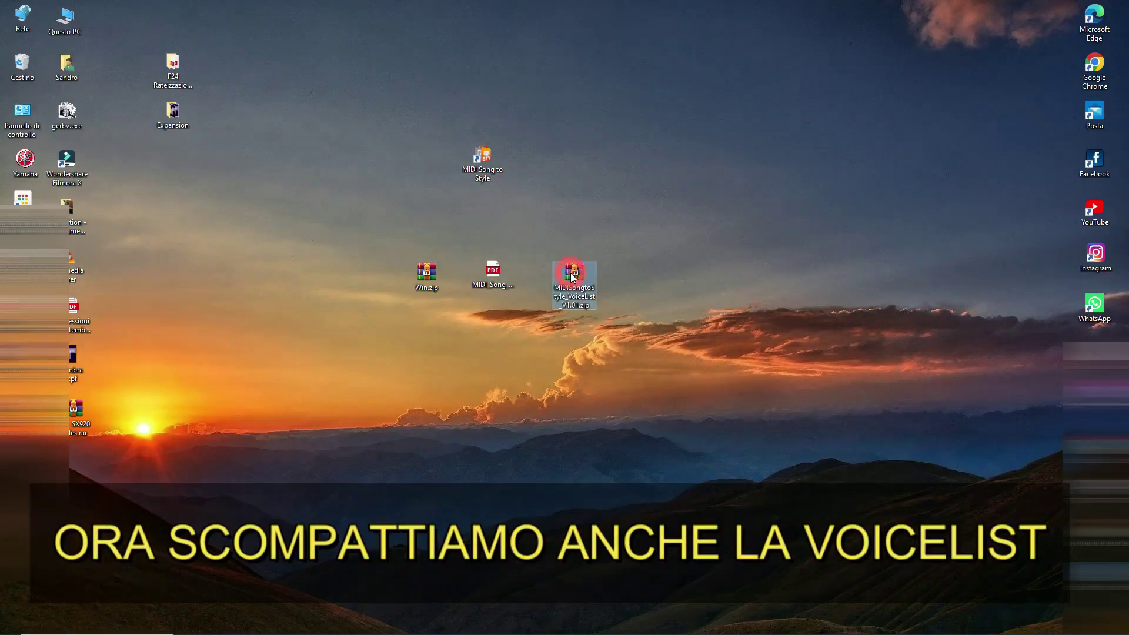
right_click(578, 278)
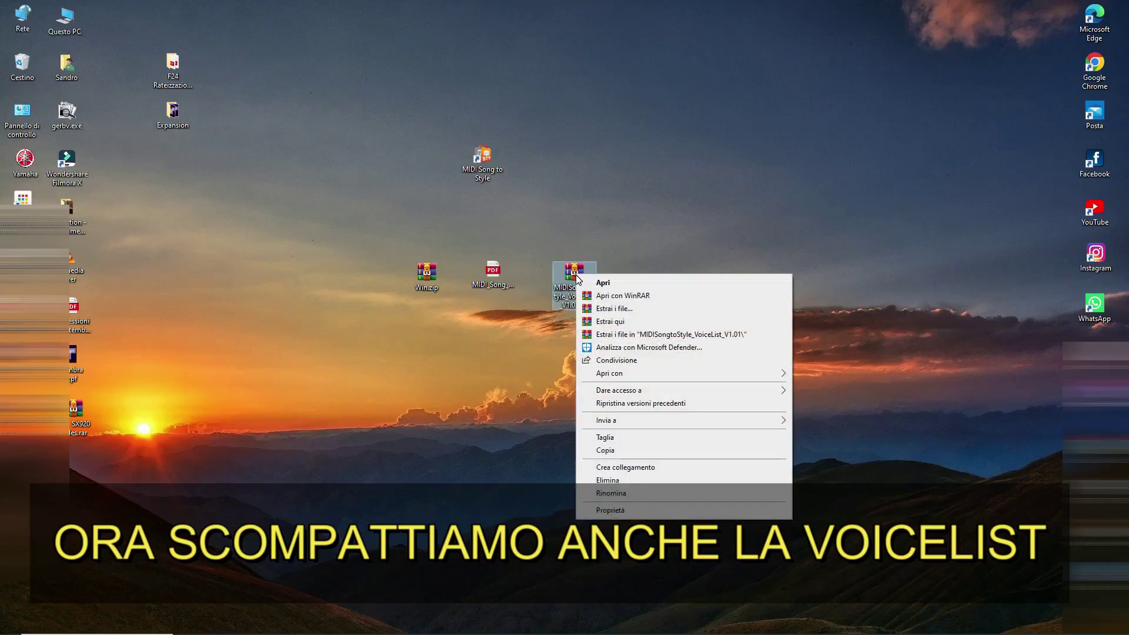
left_click(672, 334)
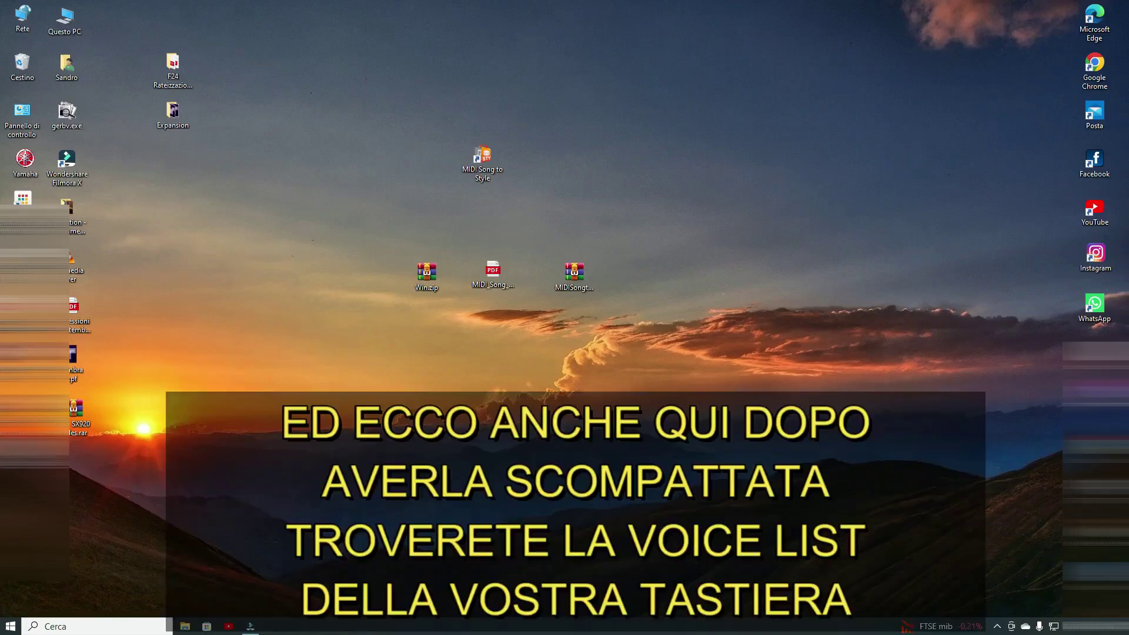
left_click_drag(636, 281, 644, 274)
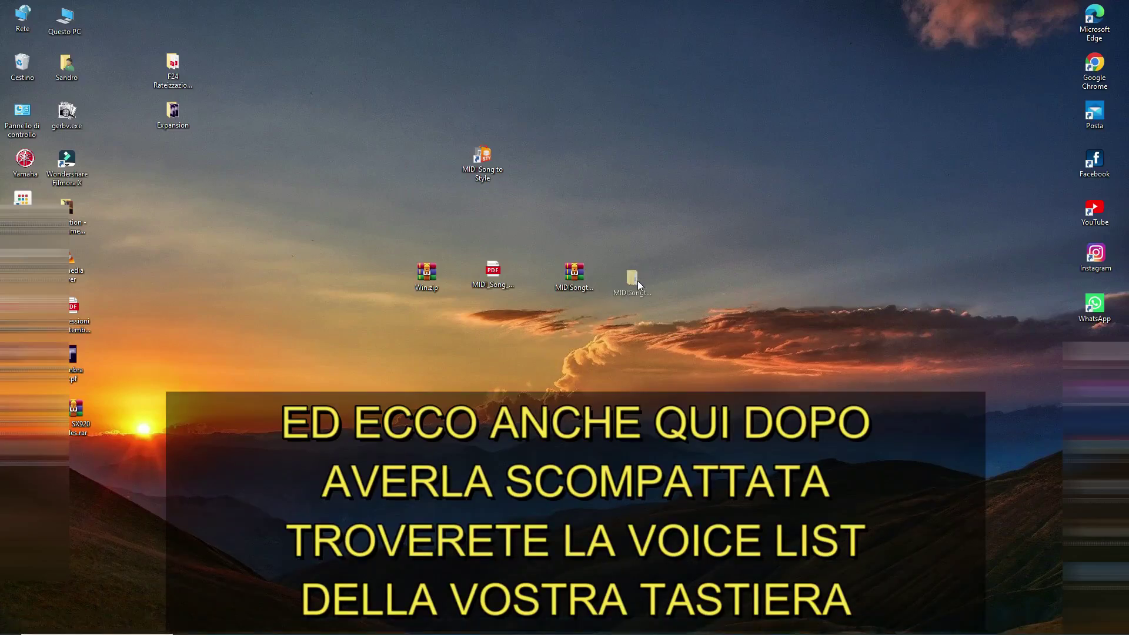
left_click(637, 281)
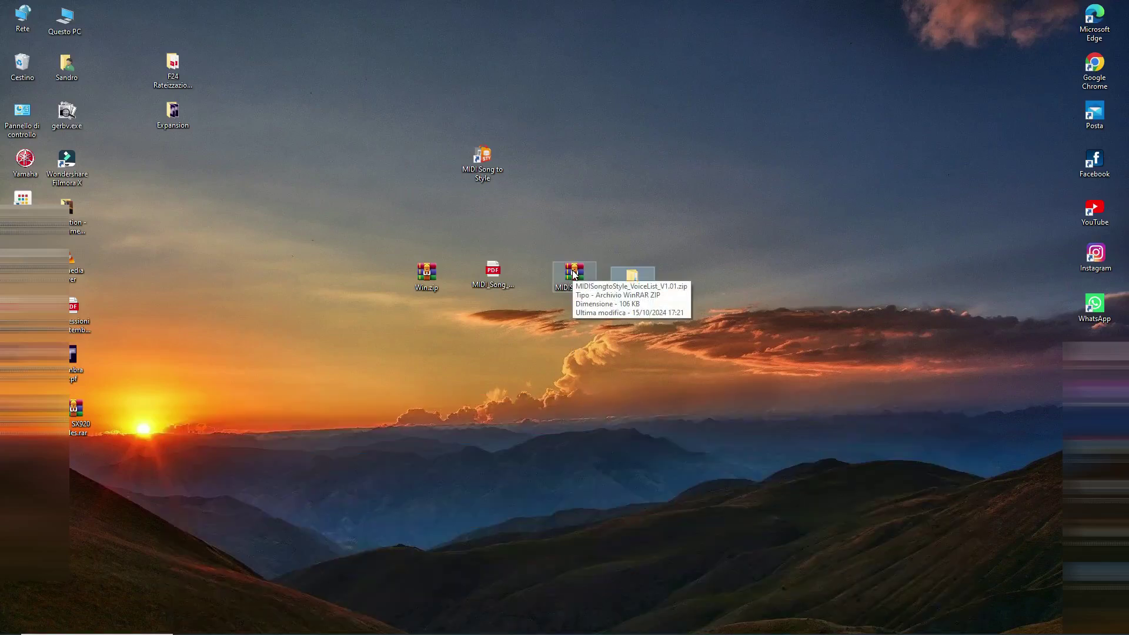
left_click(574, 274)
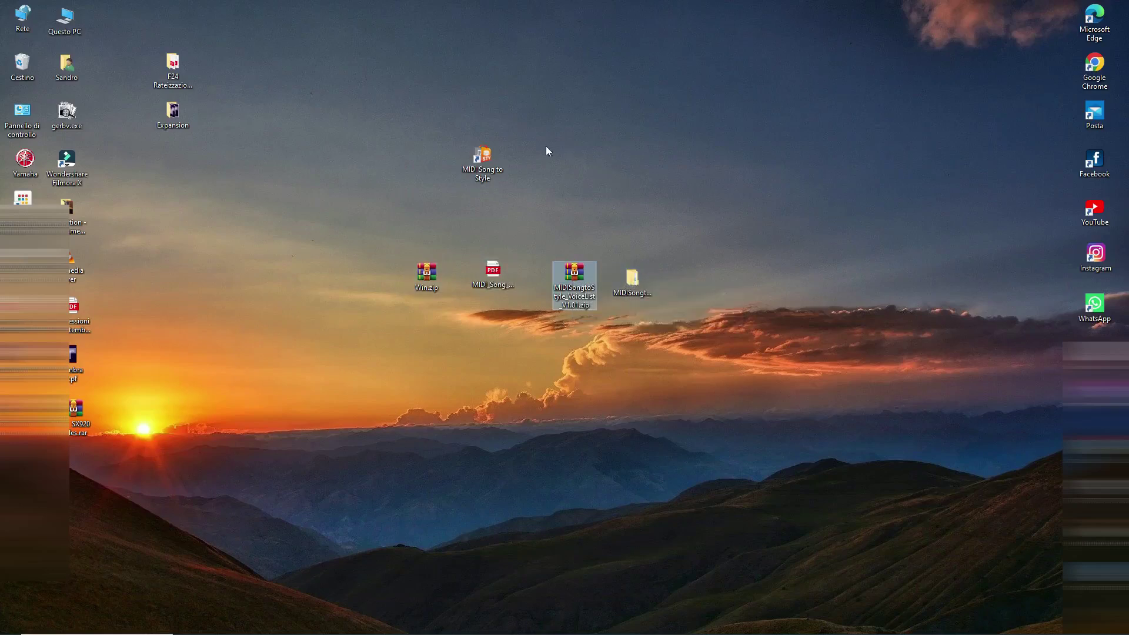
Launch MIDI Song to Style from its desktop shortcut, and enlarge and reposition its window toward the middle of the desktop.
left_click_drag(483, 160, 519, 215)
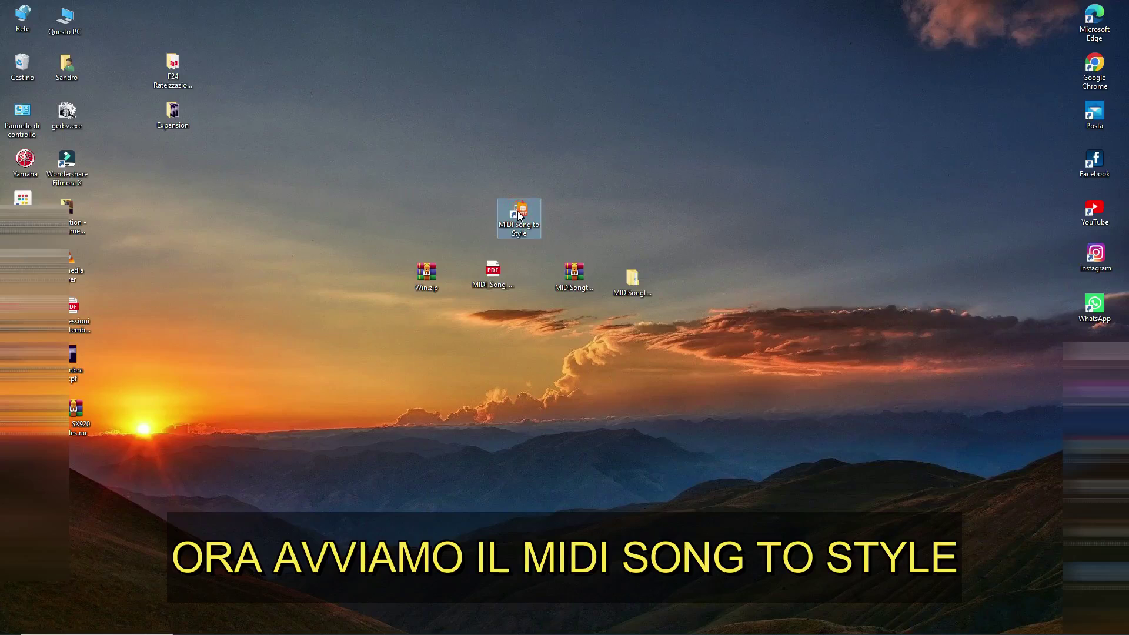
double_click(519, 216)
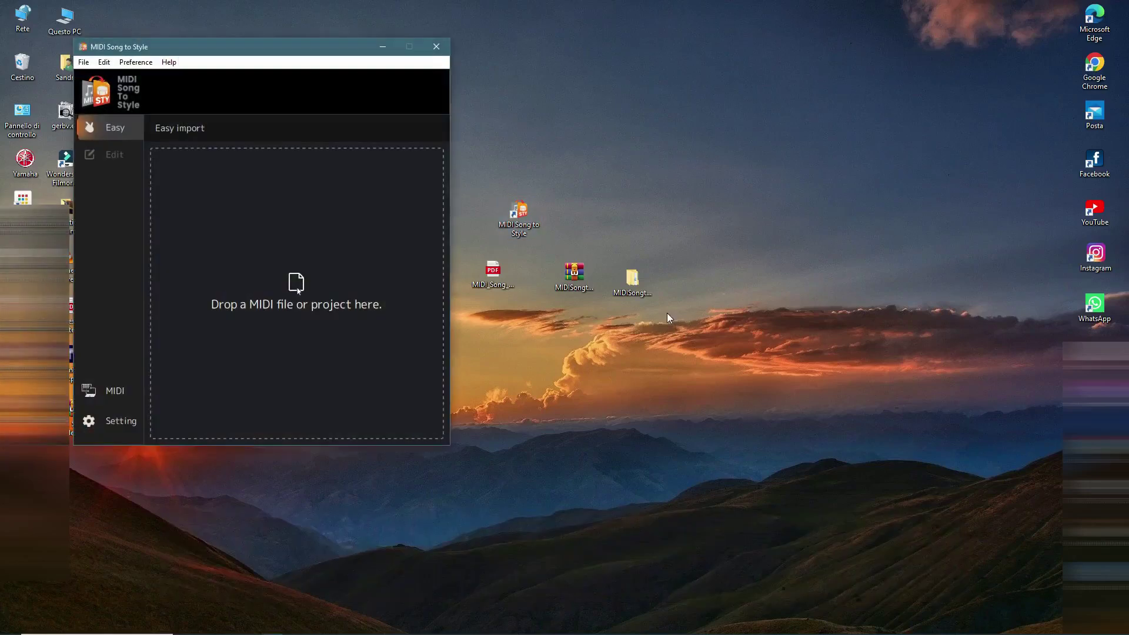
left_click(637, 281)
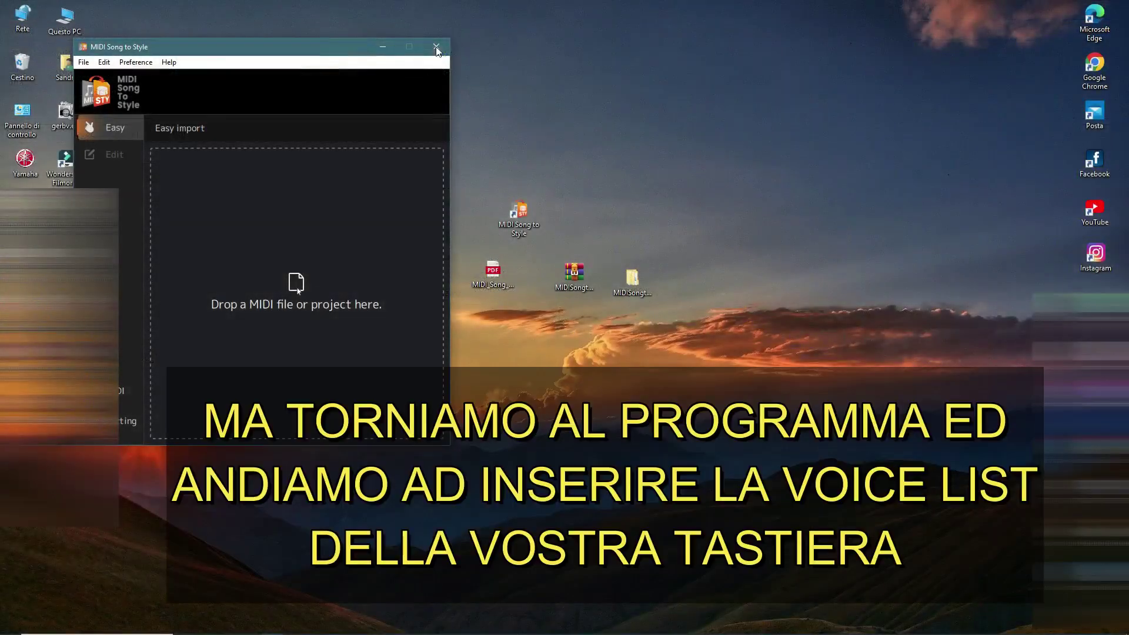
left_click_drag(267, 47, 532, 127)
left_click_drag(717, 518, 902, 496)
left_click_drag(621, 127, 536, 29)
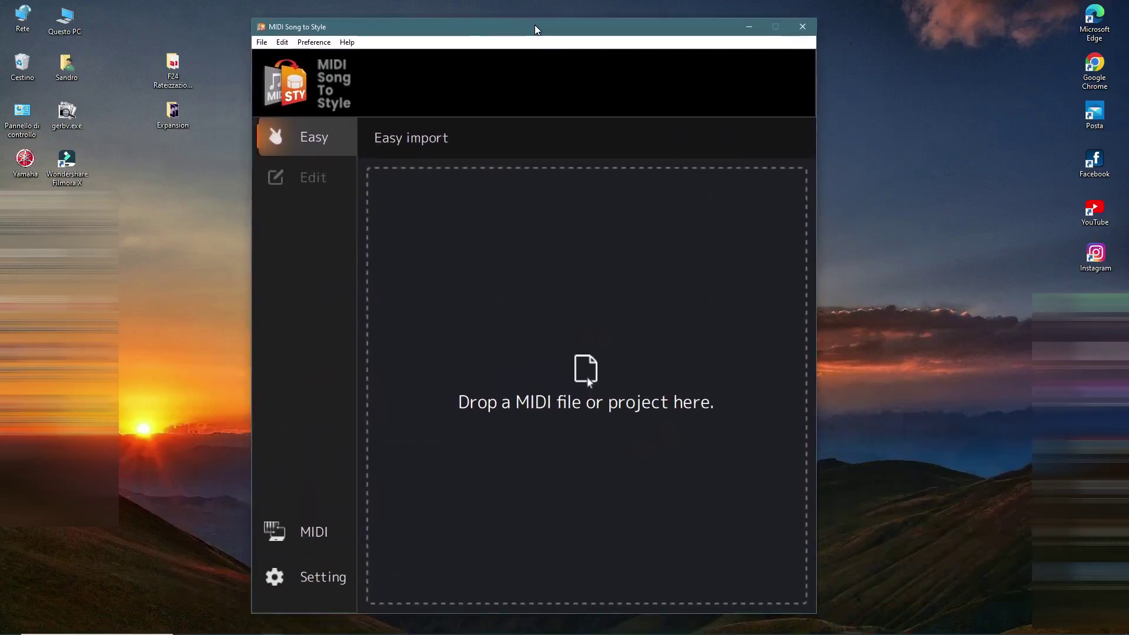
Import the voice list Yamaha PSR-SX900.txt from the VoiceList folder inside MIDISongtoStyle_VoiceList_V1.01 on the Desktop.
left_click(260, 45)
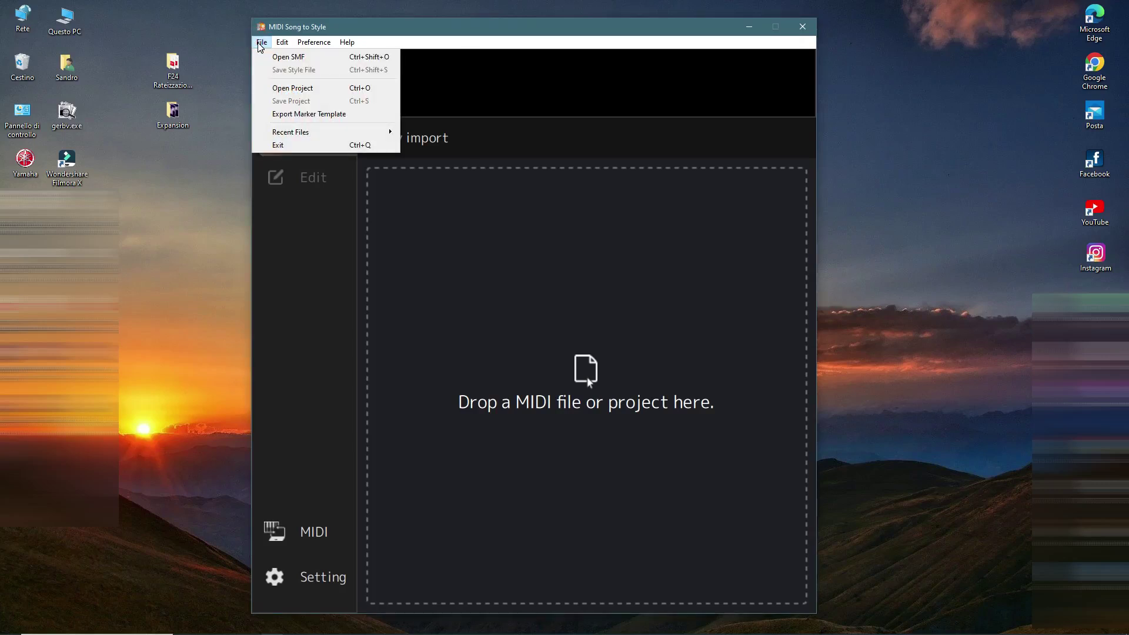
mouse_move(282, 47)
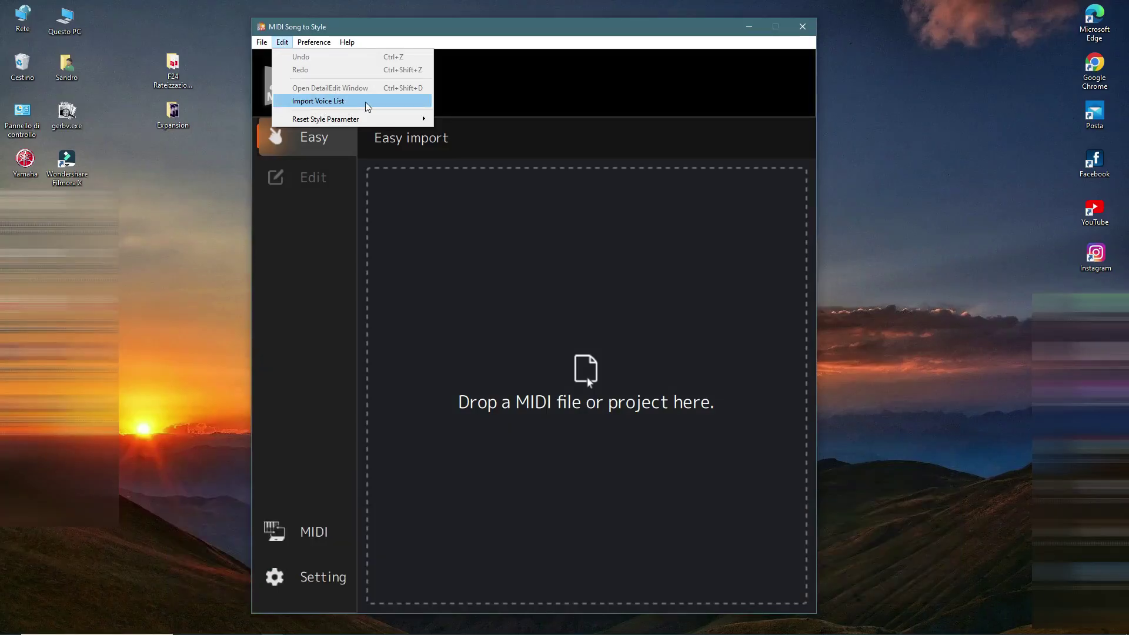
left_click(309, 106)
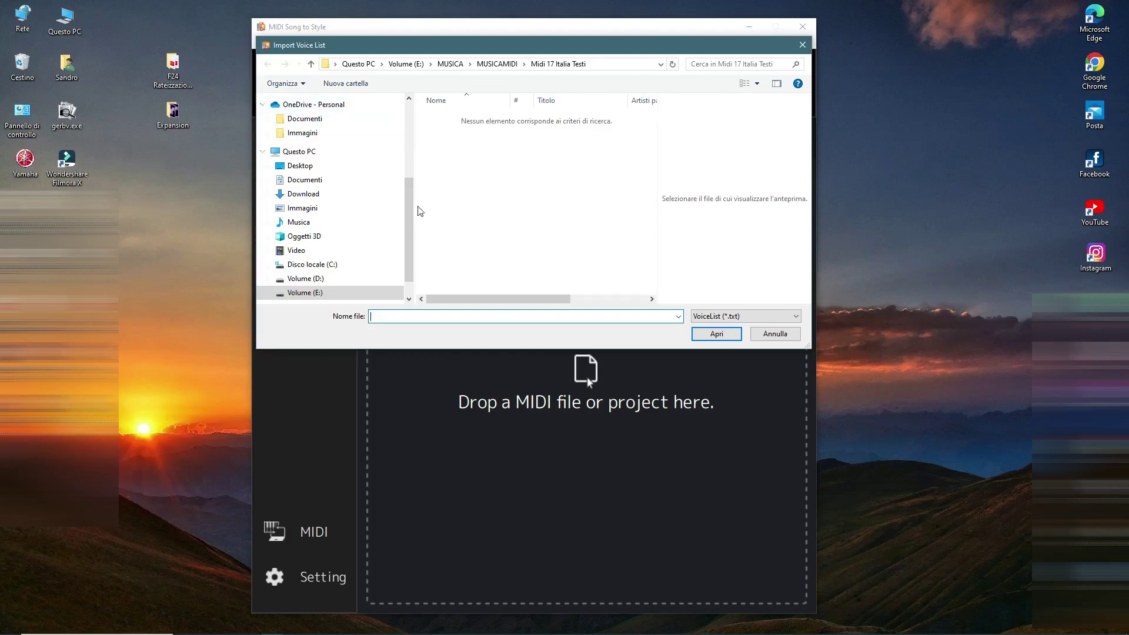
left_click(296, 167)
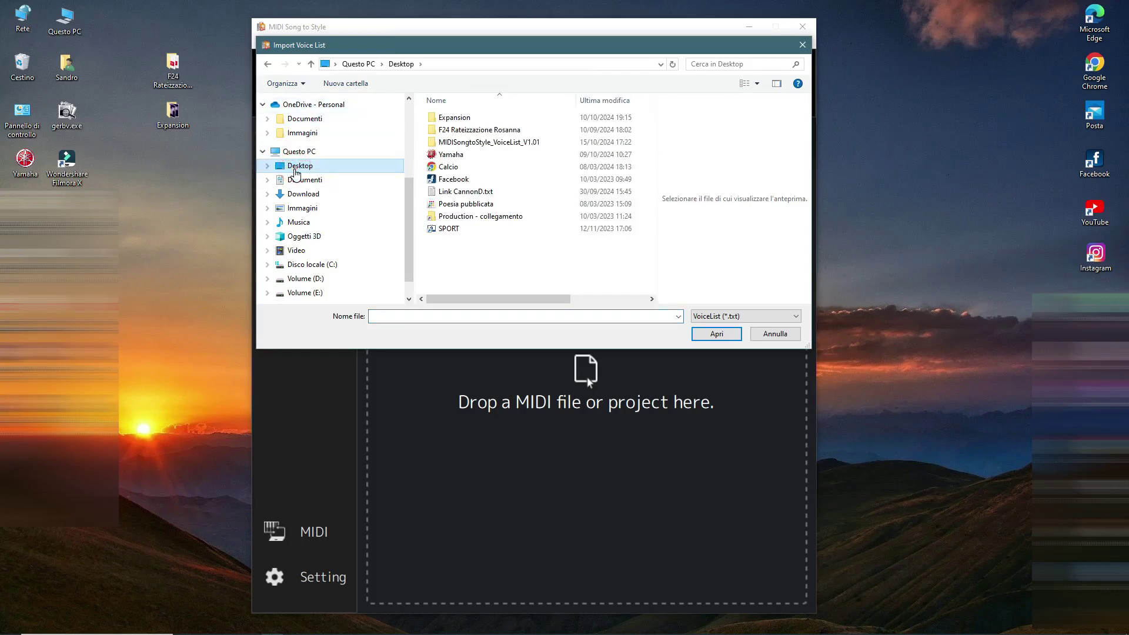
left_click(489, 147)
double_click(490, 144)
double_click(454, 132)
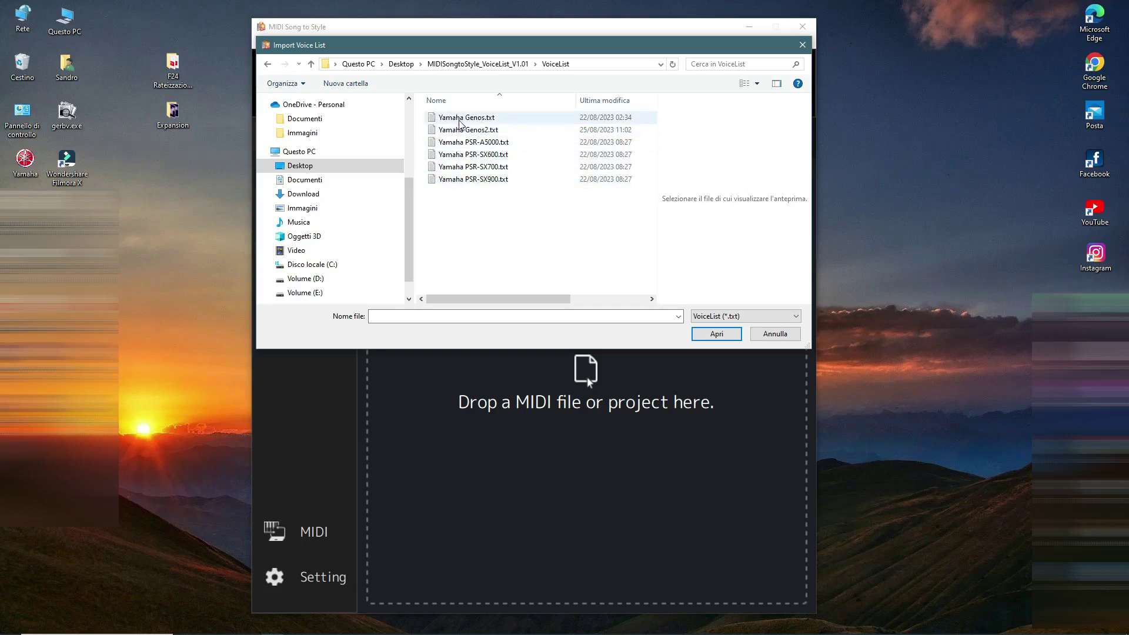
left_click(473, 180)
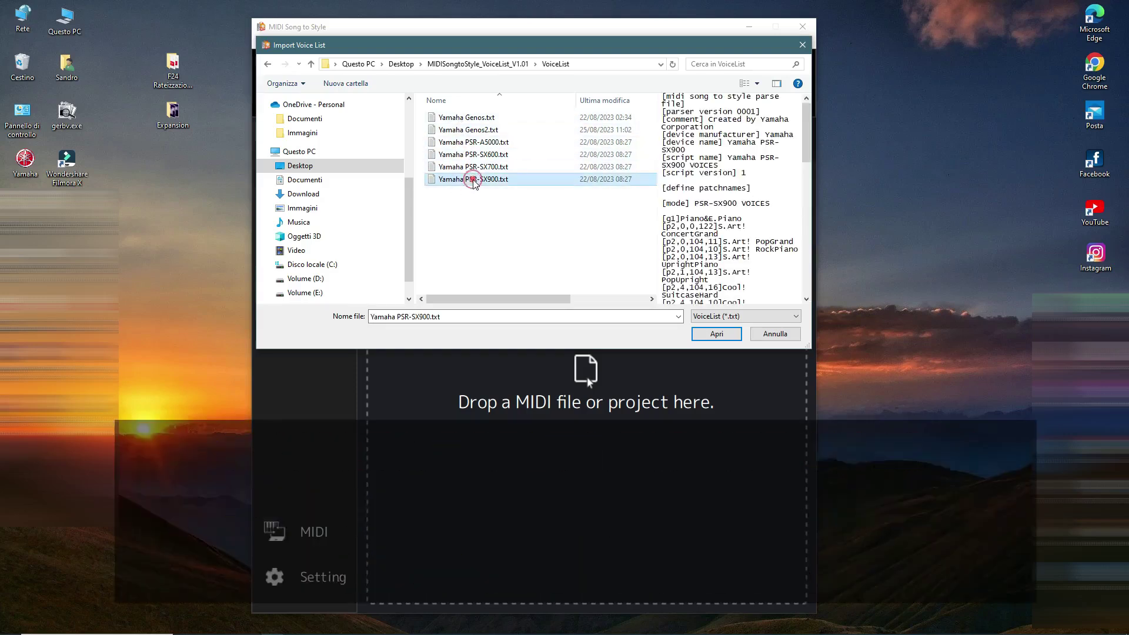
left_click(725, 335)
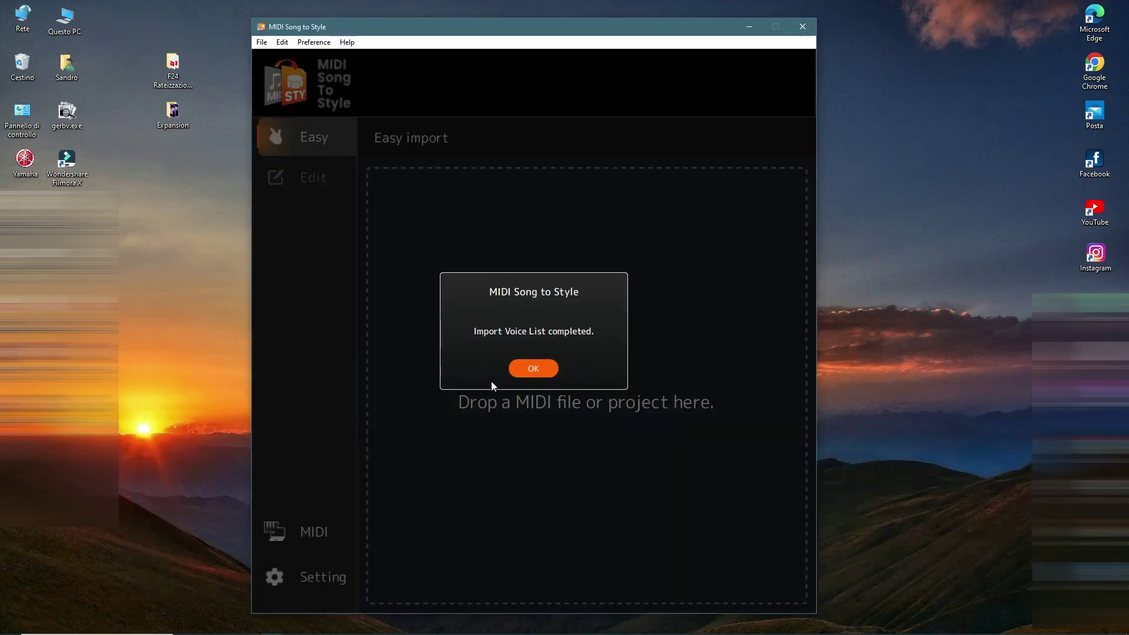
left_click(544, 373)
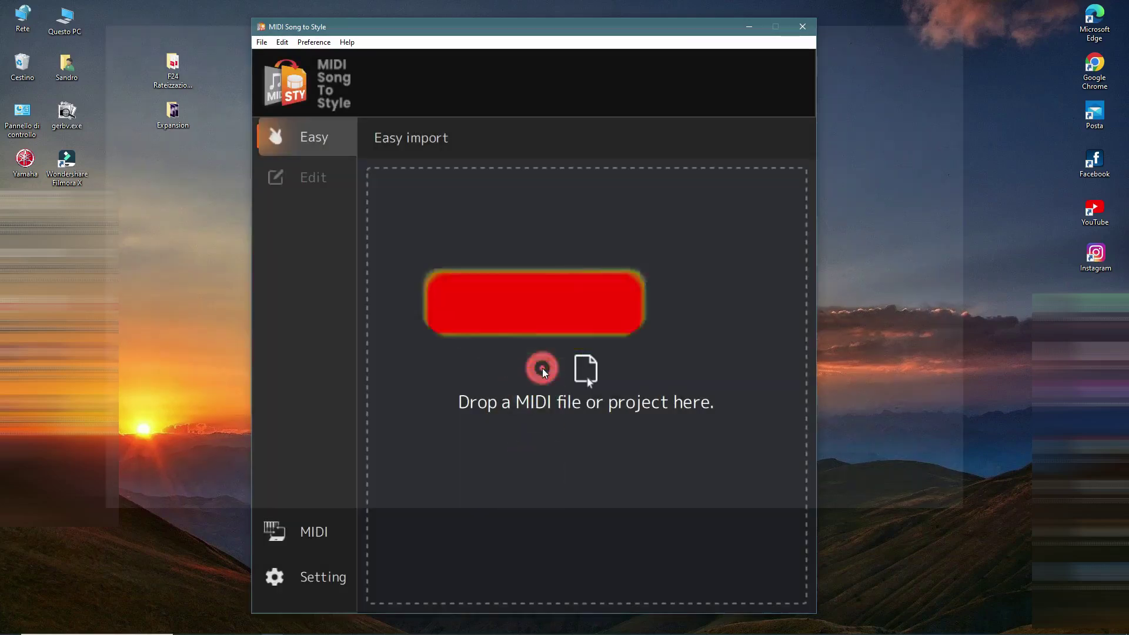